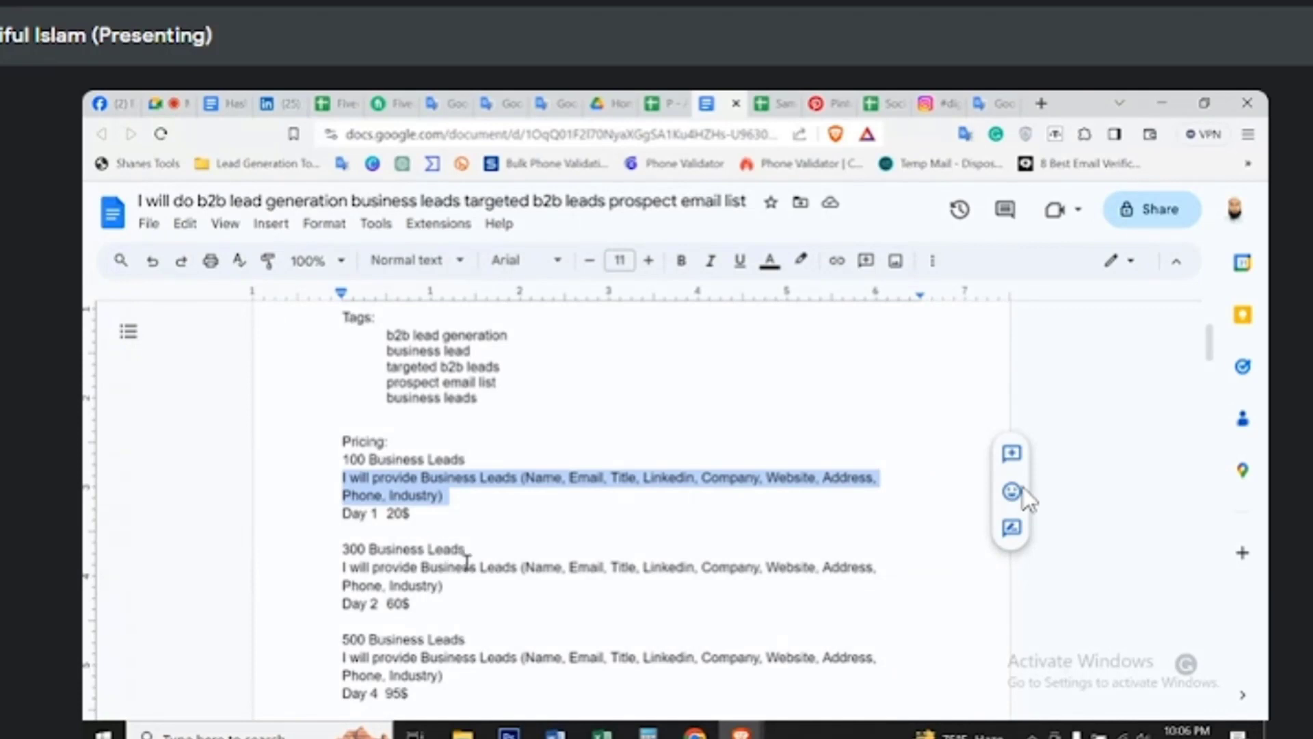
Switch to the Fiverr gig editor and paste "100 Business Leads" from the clipboard history as the Basic package name
mouse_move(695, 730)
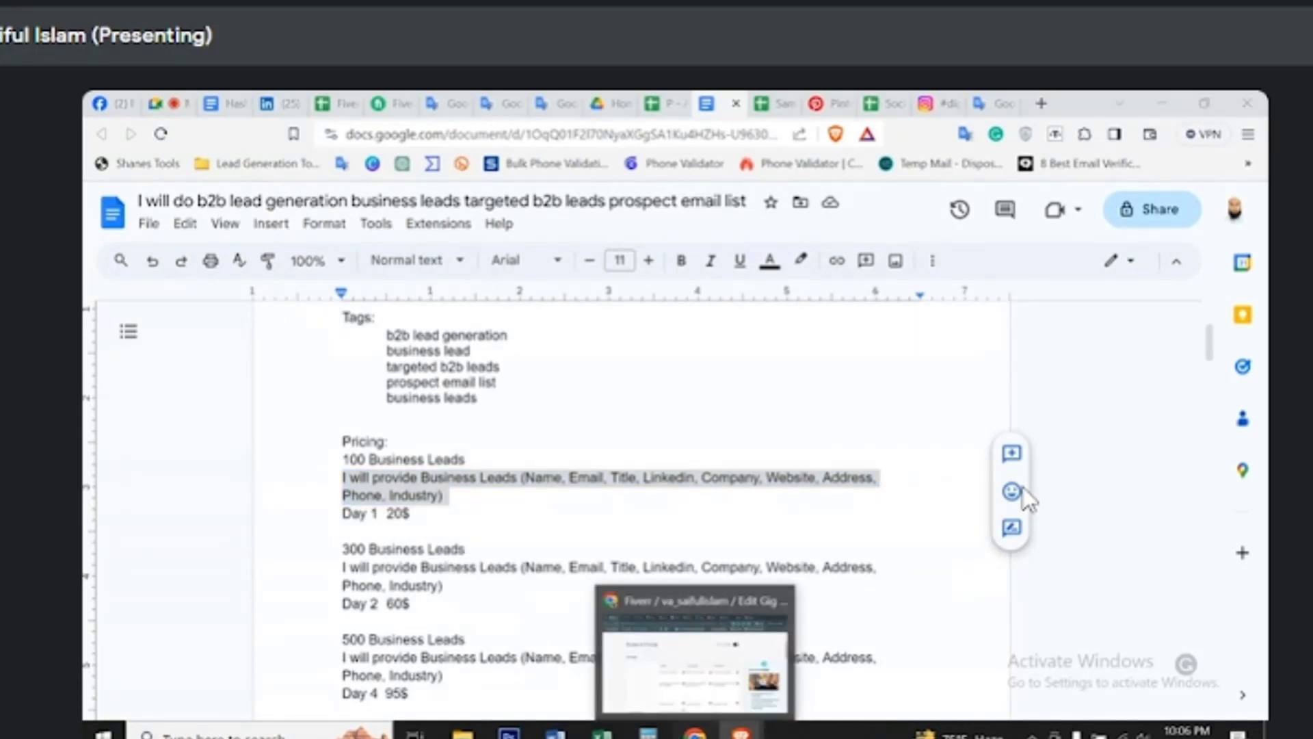
click(695, 657)
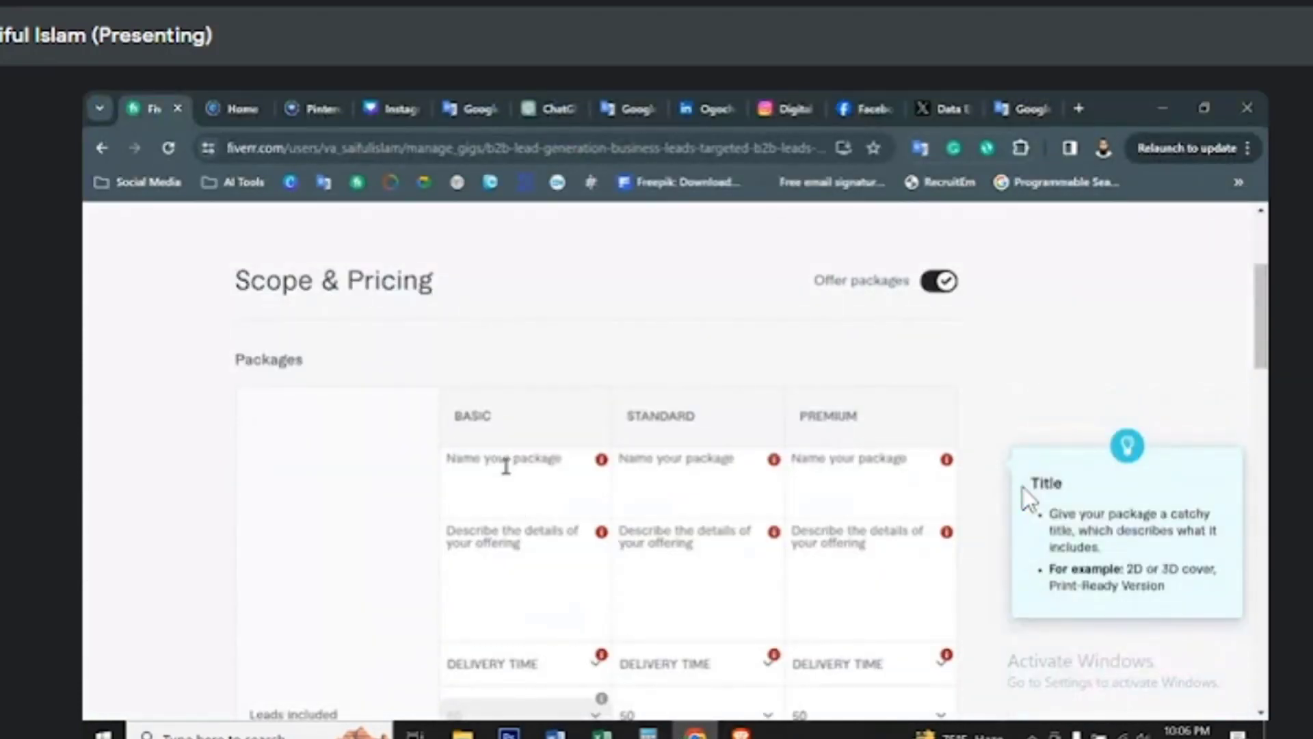
key(super+v)
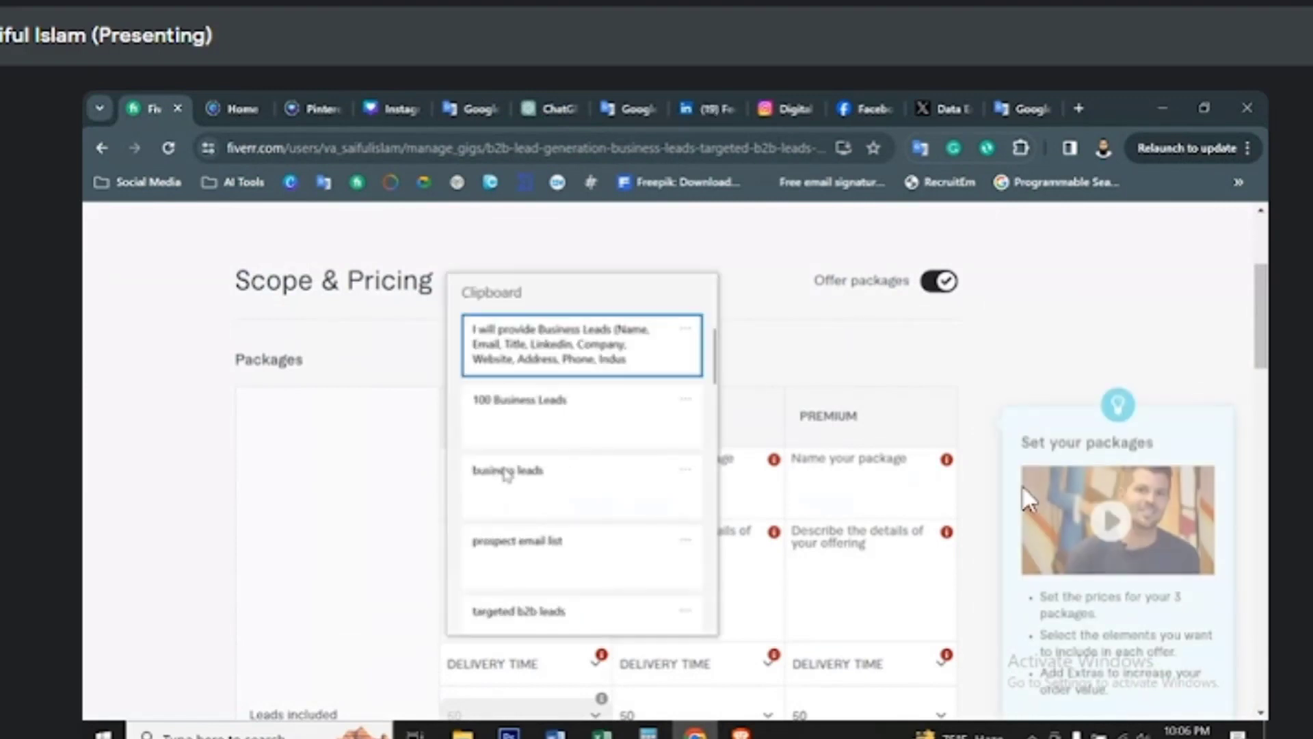
click(526, 427)
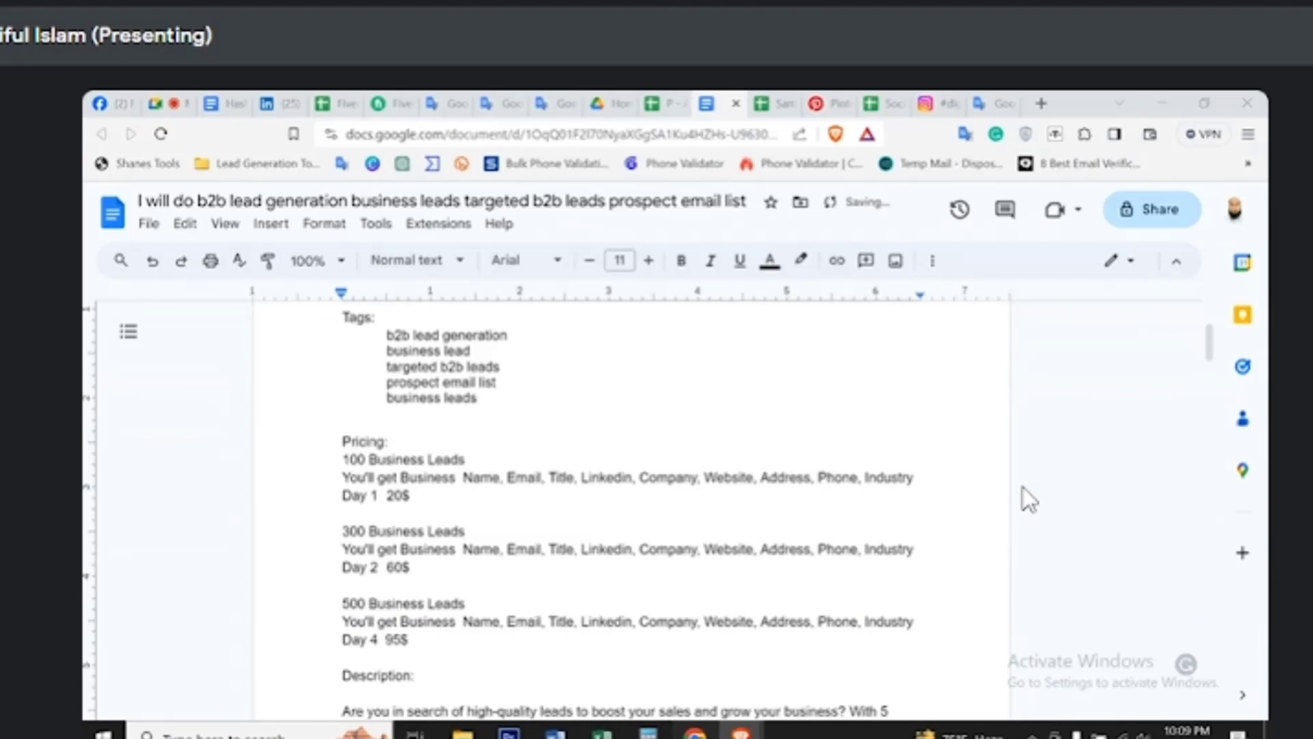
Switch back to the Fiverr gig editor and set delivery times of 1 day for Basic, 2 days for Standard and 4 days for Premium
key(alt+Tab)
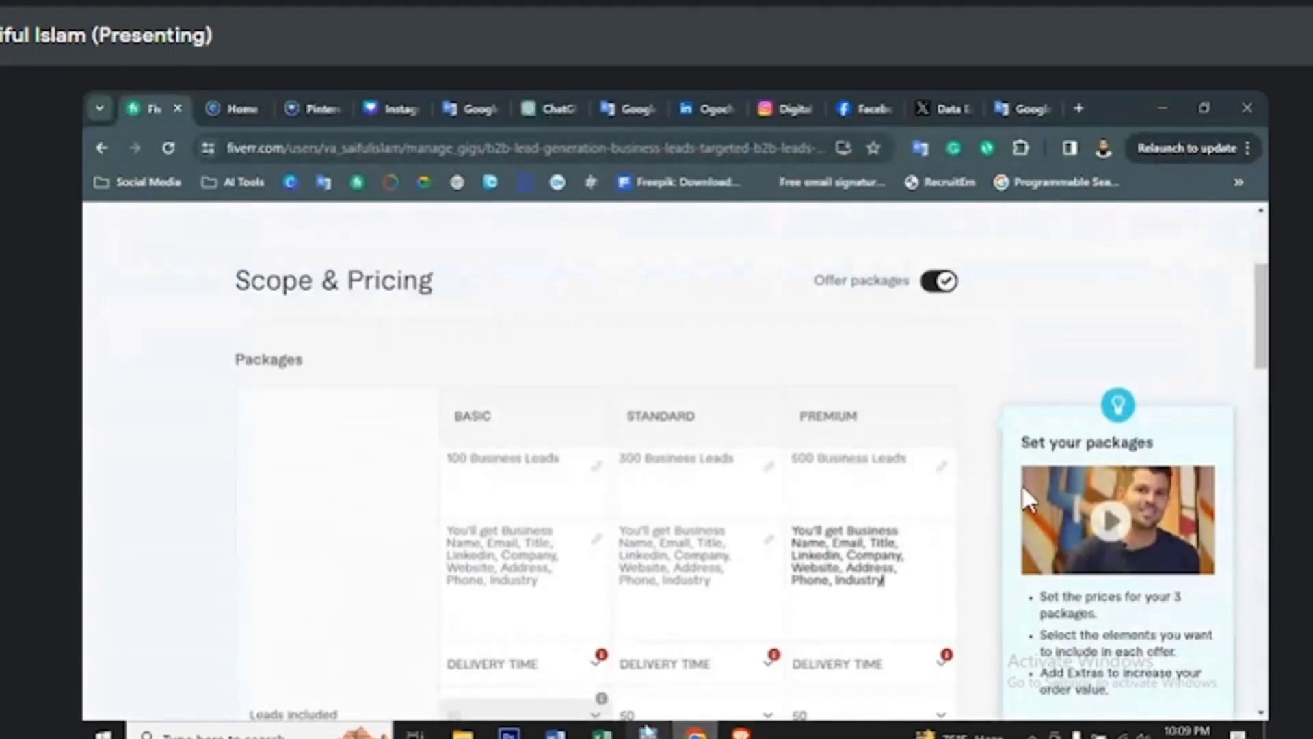
scroll(522, 630, down, 3)
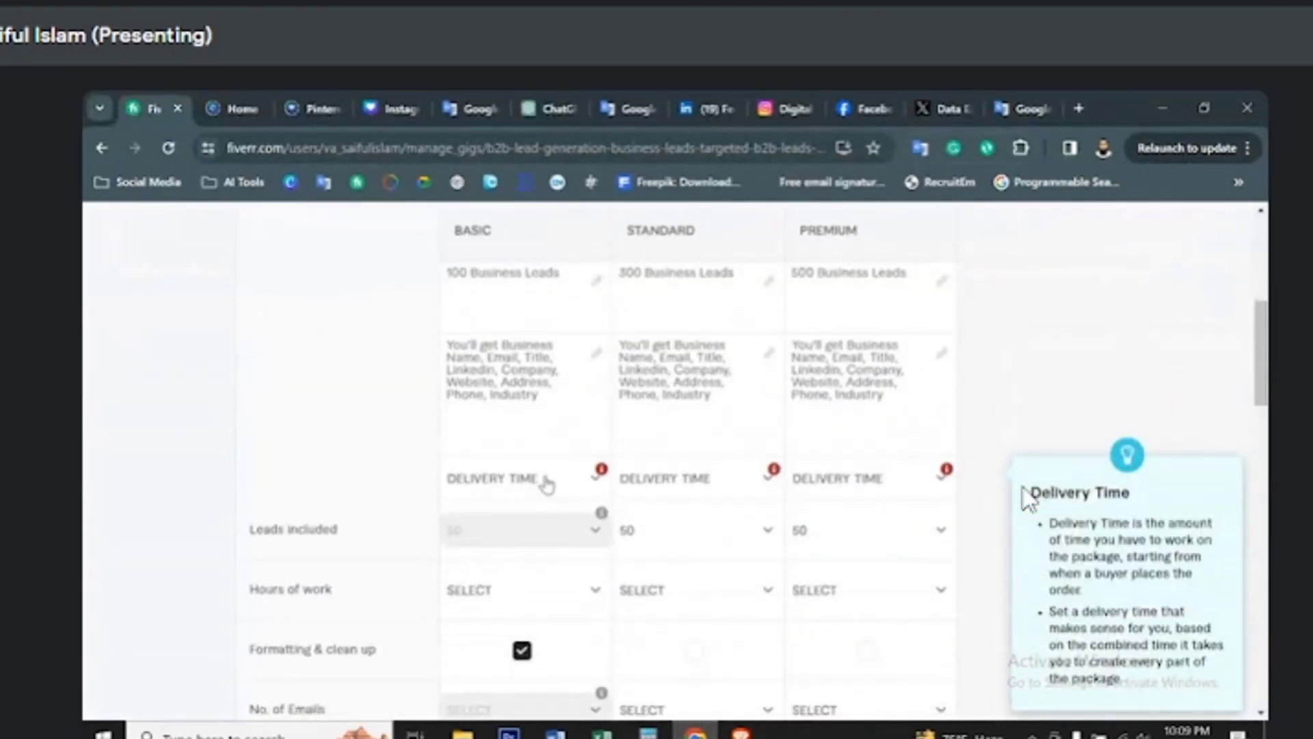
click(543, 483)
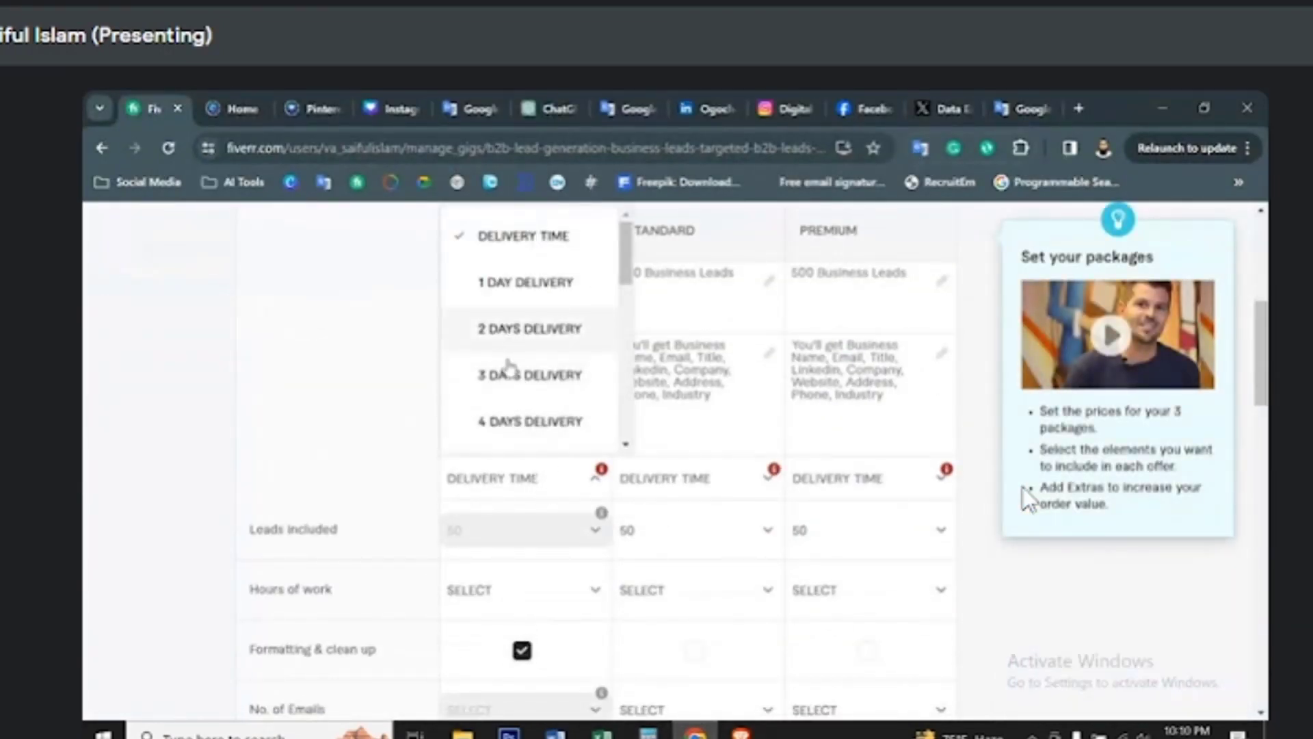
click(513, 282)
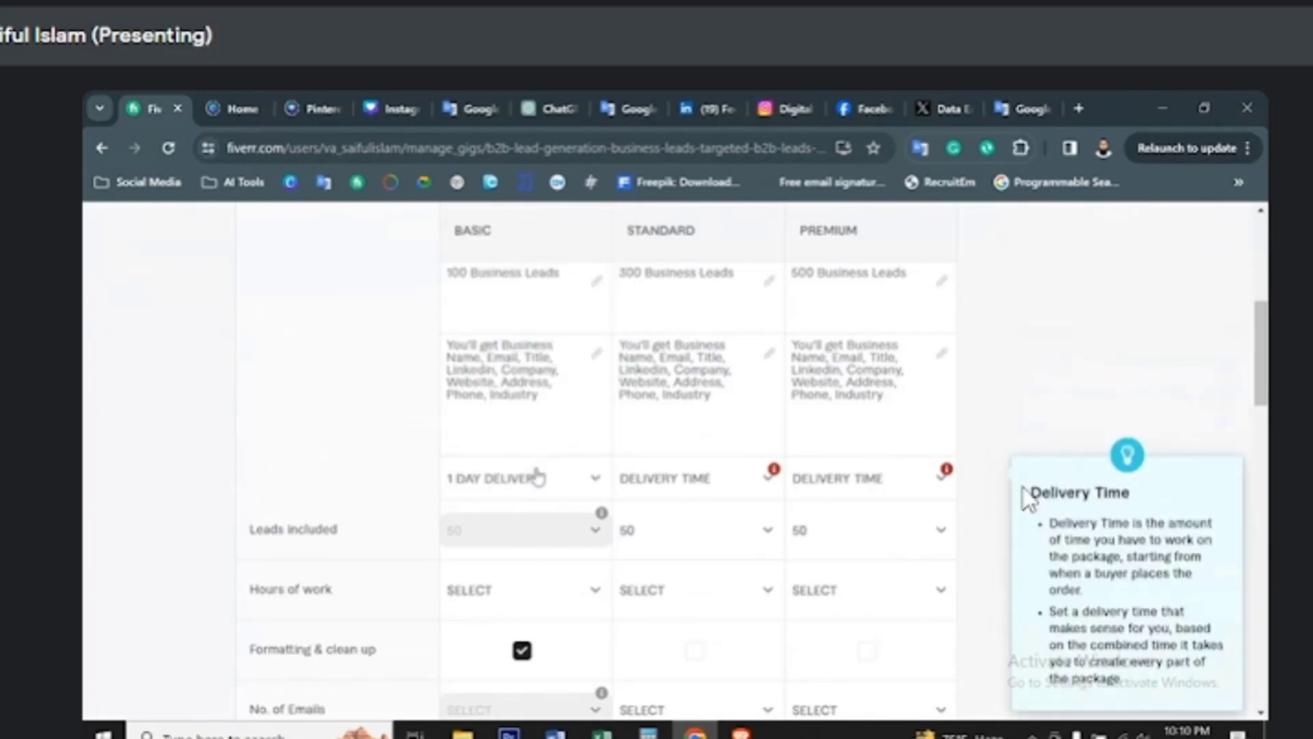
click(675, 487)
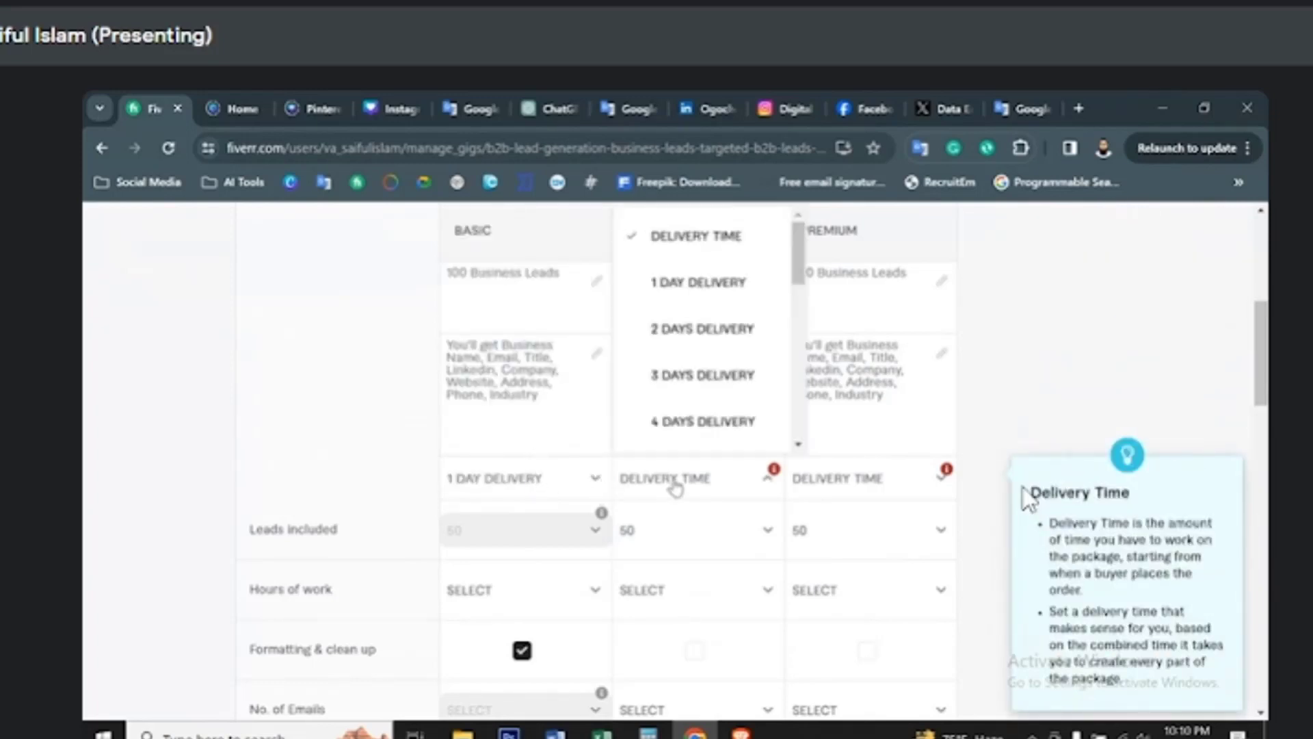
click(674, 332)
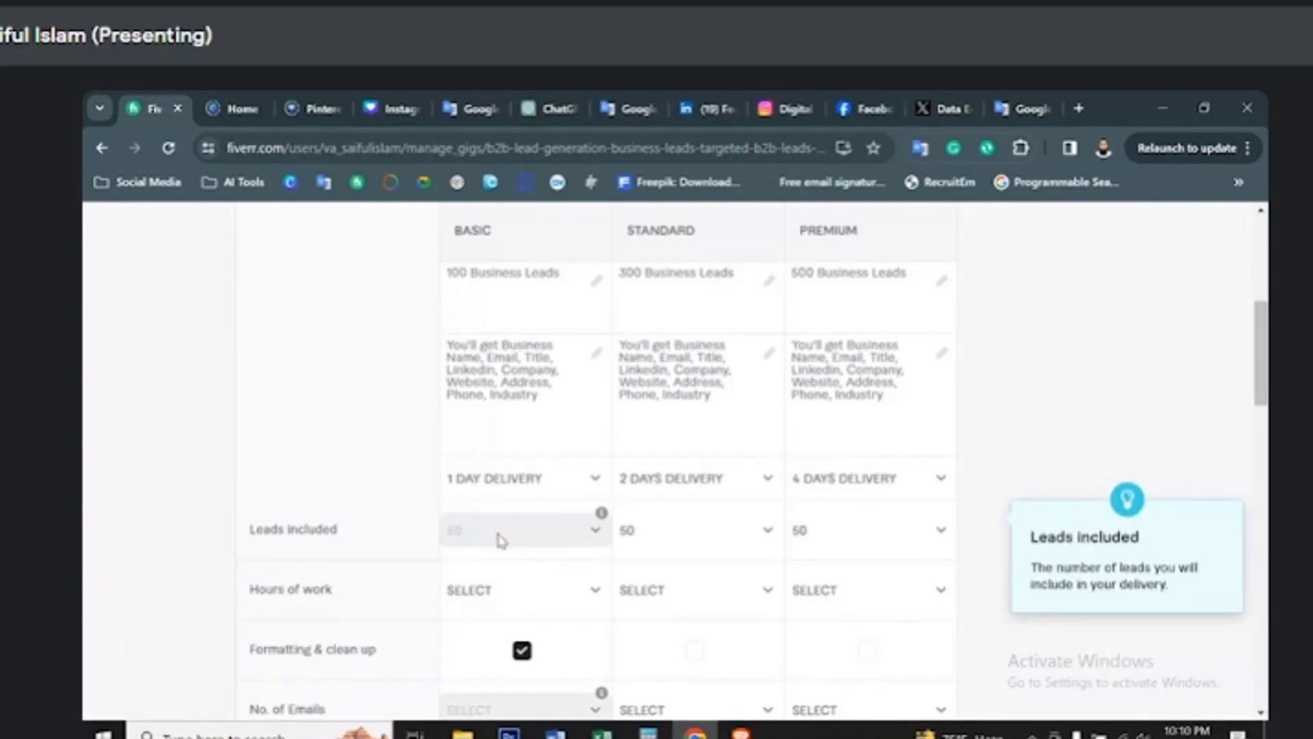
Rename the Basic package as "50 Business Leads"
click(459, 274)
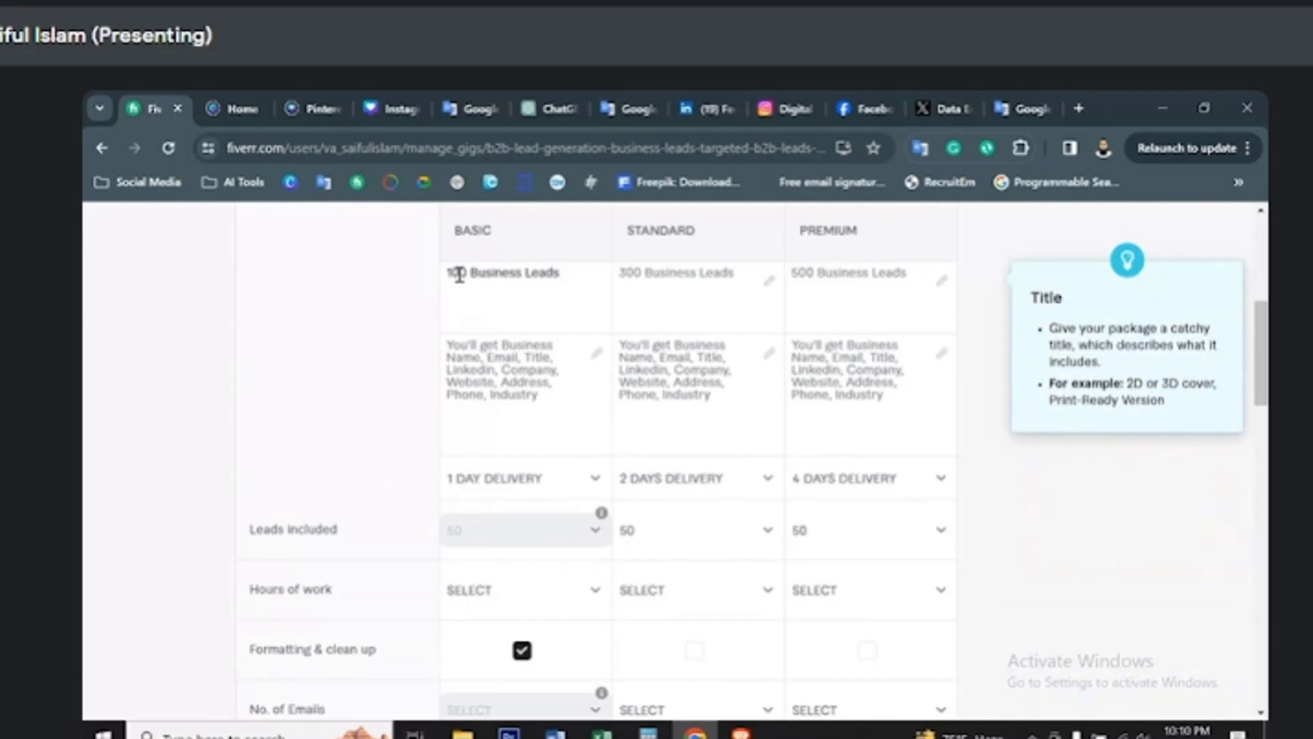
double_click(459, 273)
text(50)
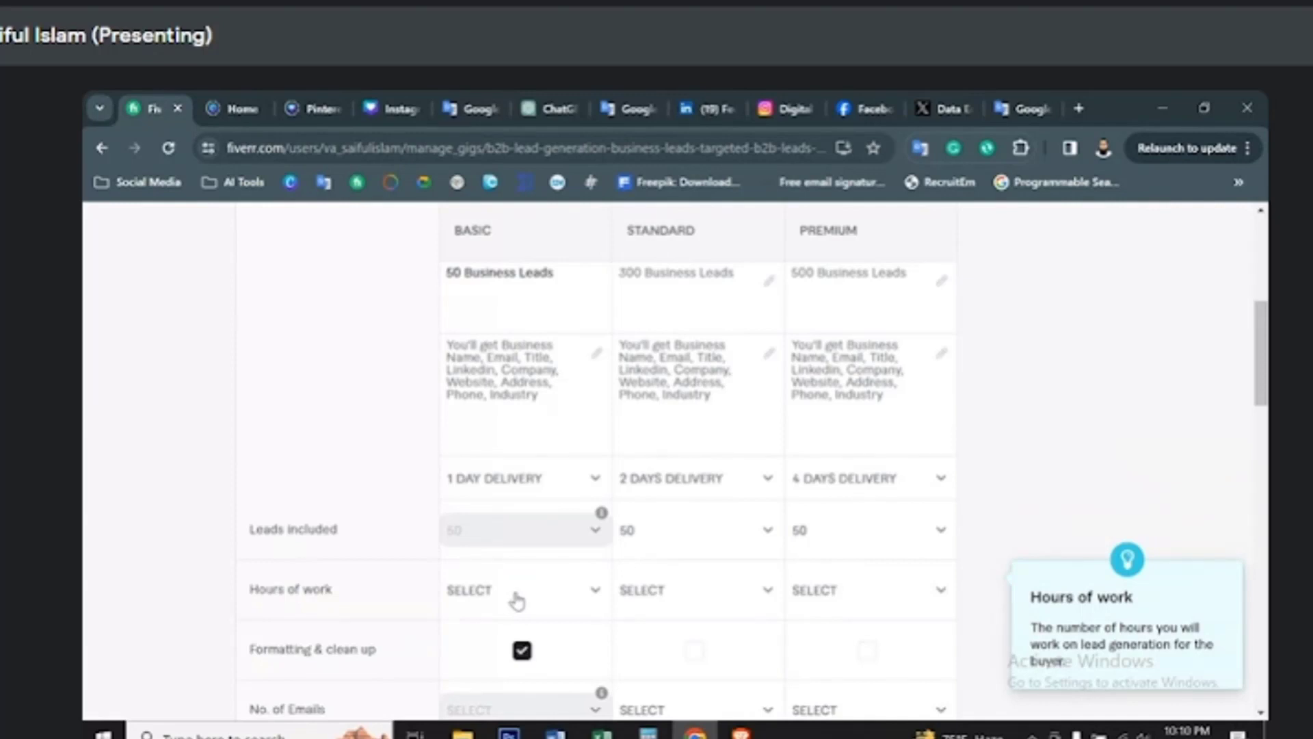
Set the leads included to 300 for the Standard package and 500 for the Premium package
click(590, 526)
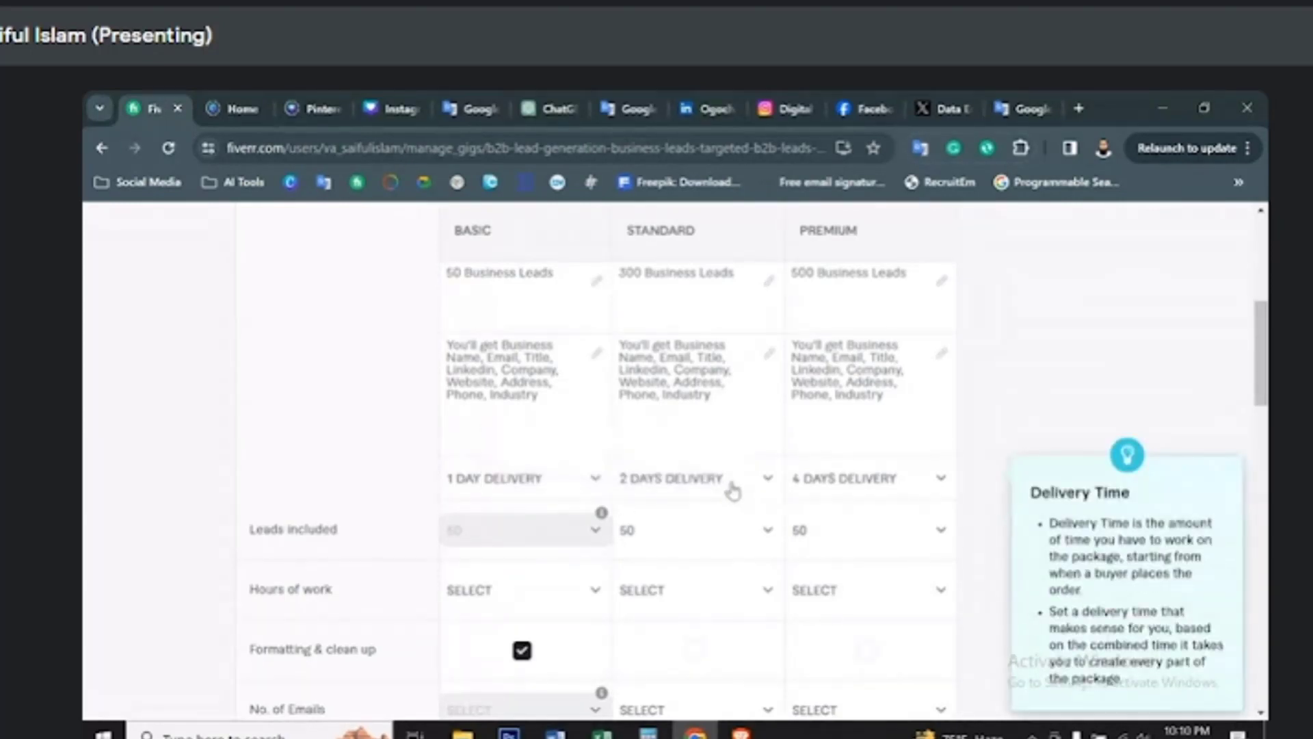
click(733, 482)
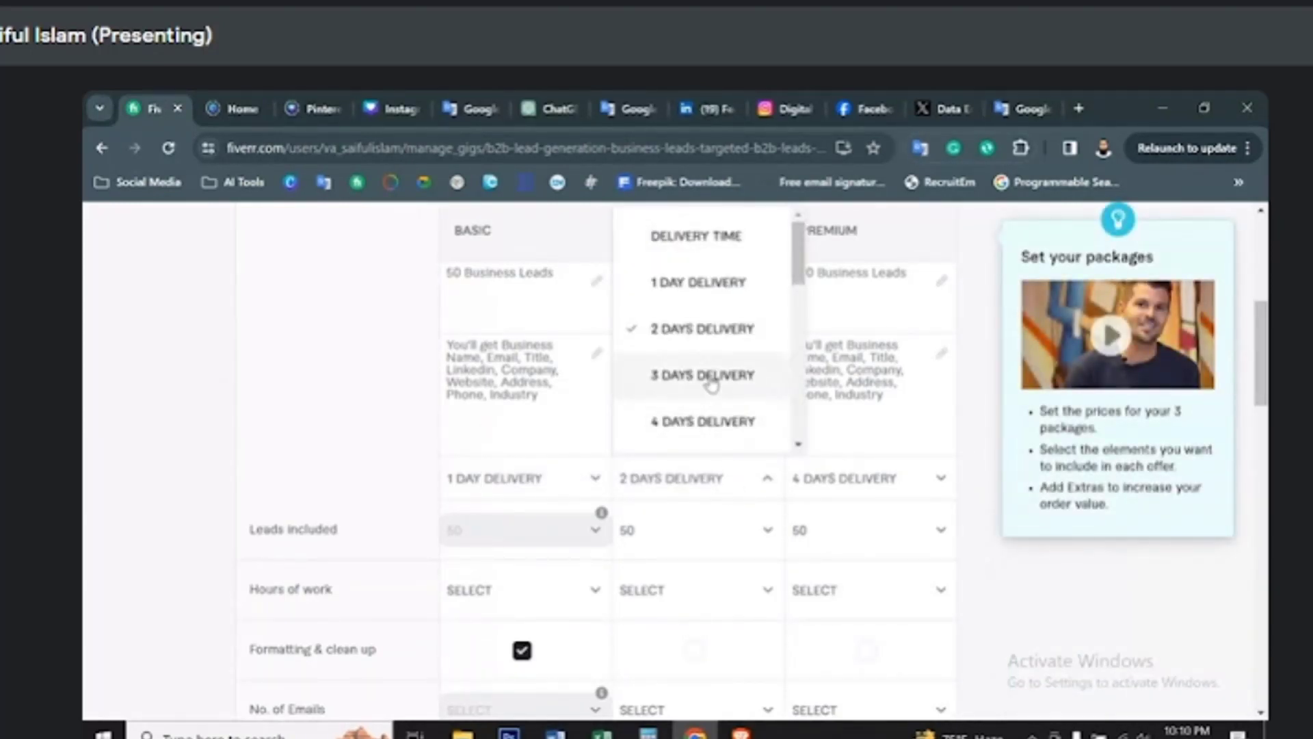
click(722, 497)
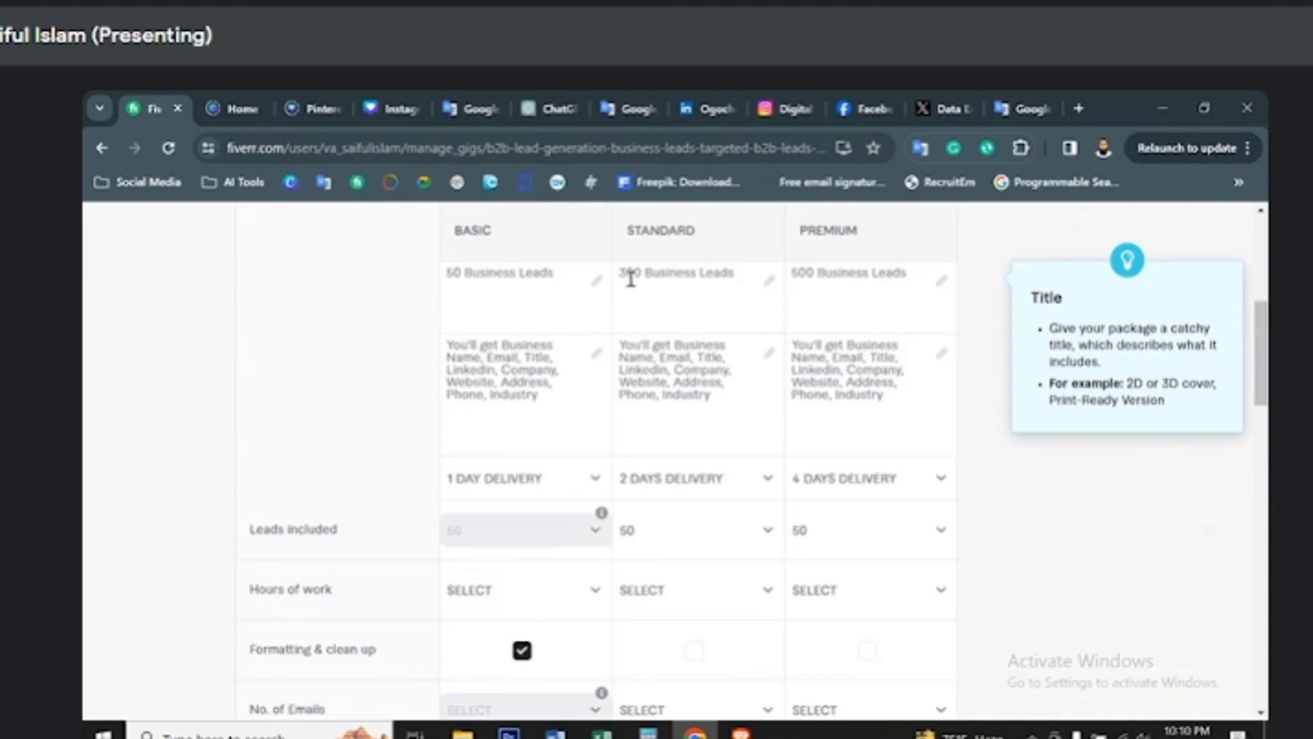
click(537, 593)
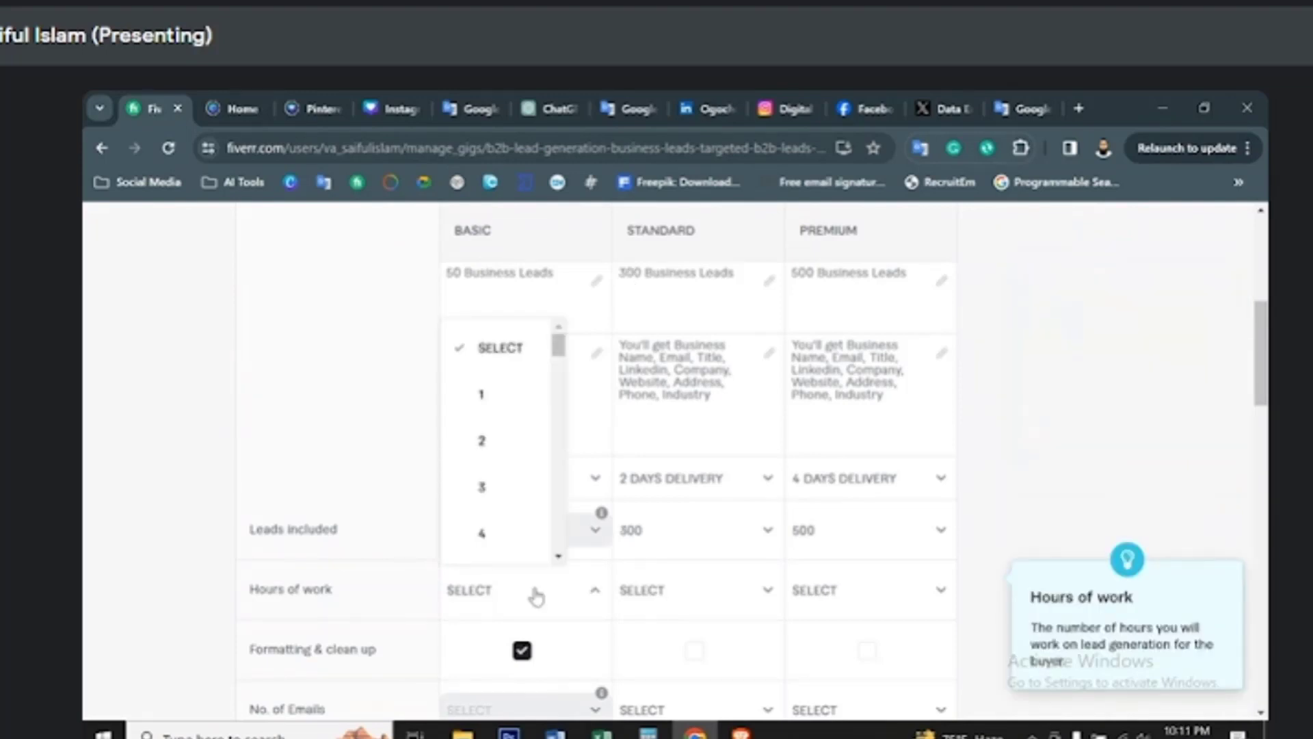
click(536, 595)
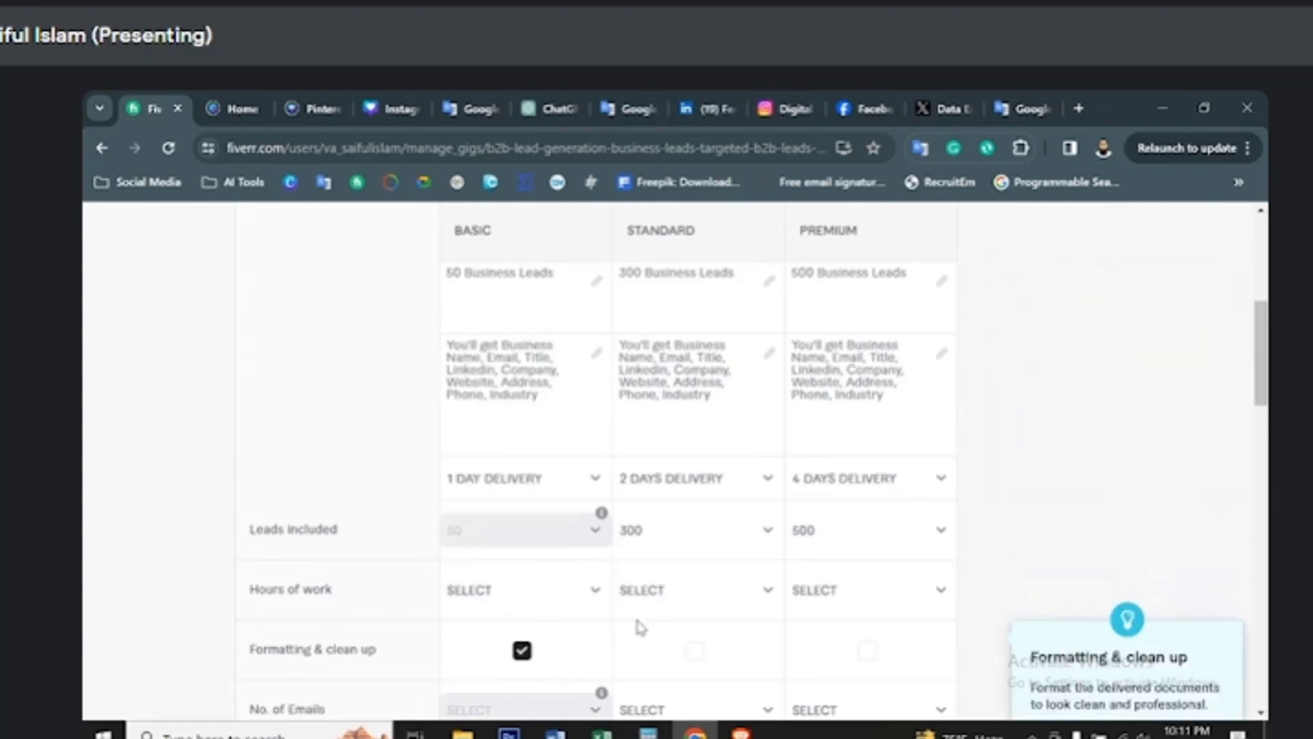
Include formatting and clean up in the Standard and Premium packages
scroll(637, 620, down, 1)
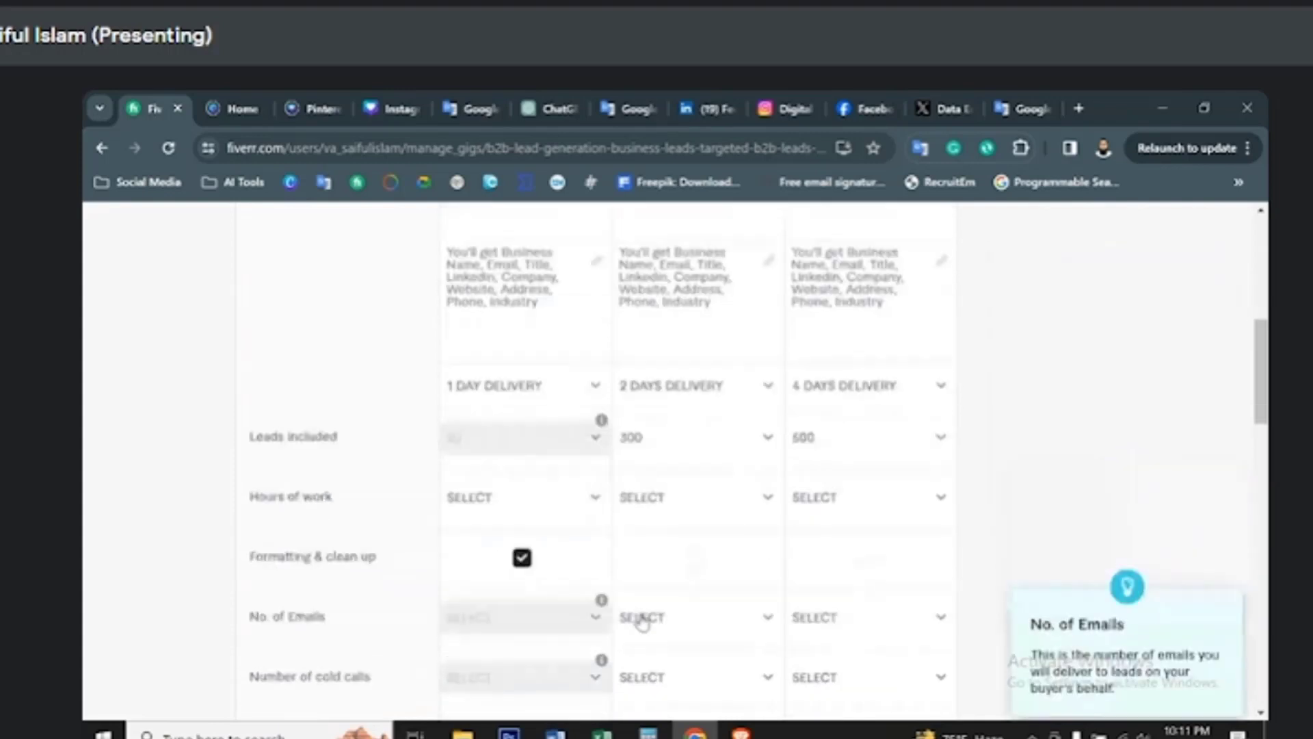
click(697, 569)
click(868, 562)
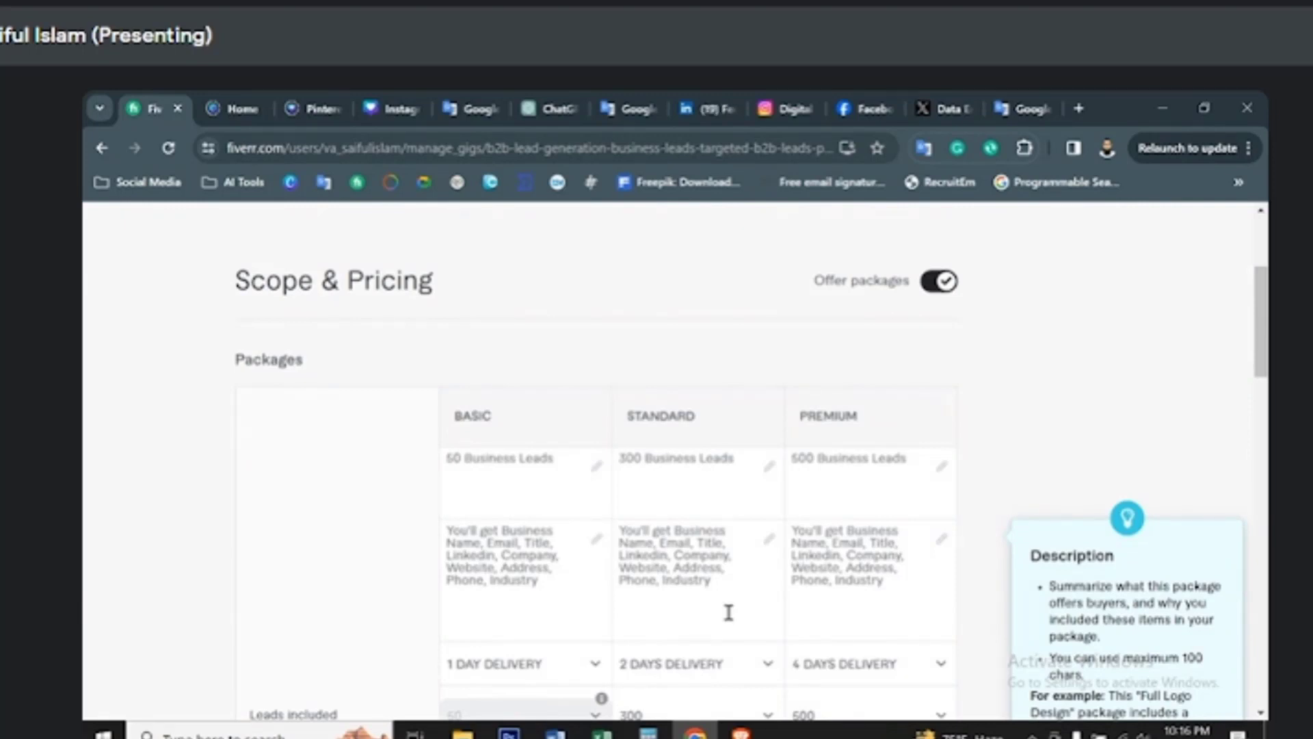
scroll(728, 614, down, 3)
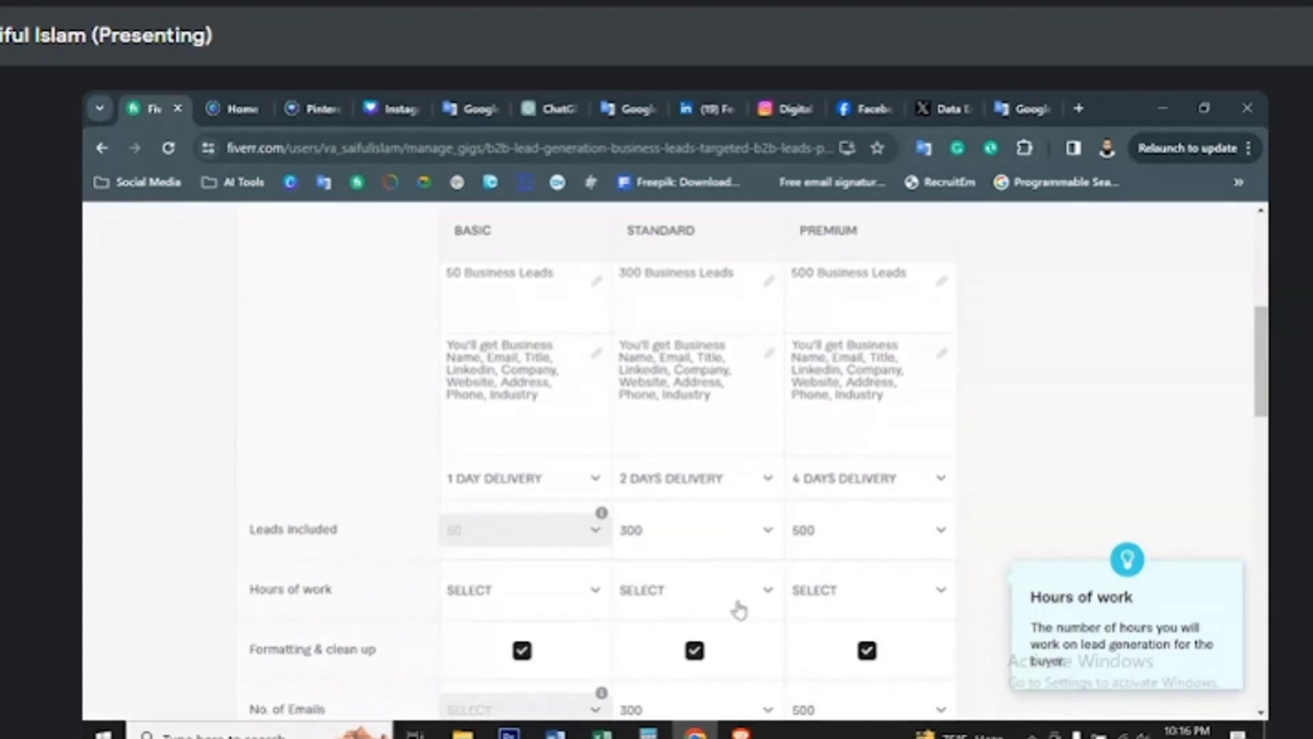
scroll(739, 609, down, 3)
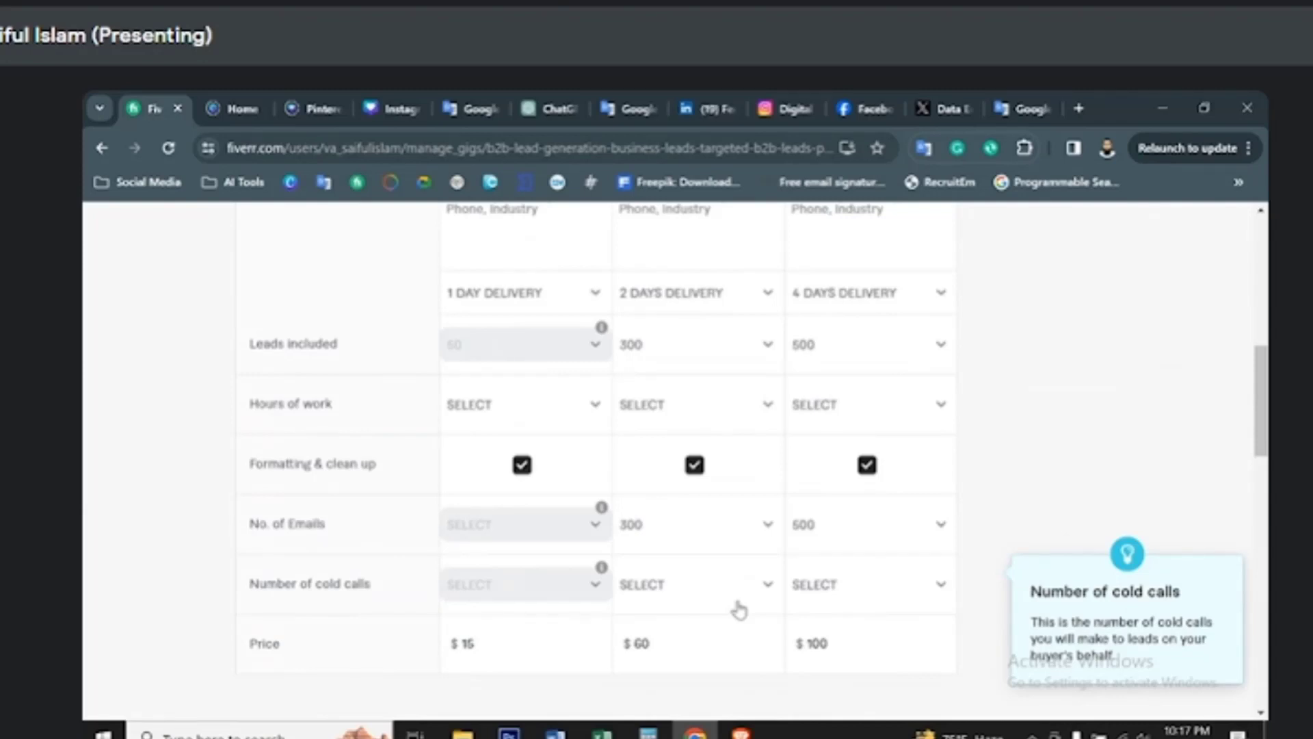
scroll(738, 610, down, 8)
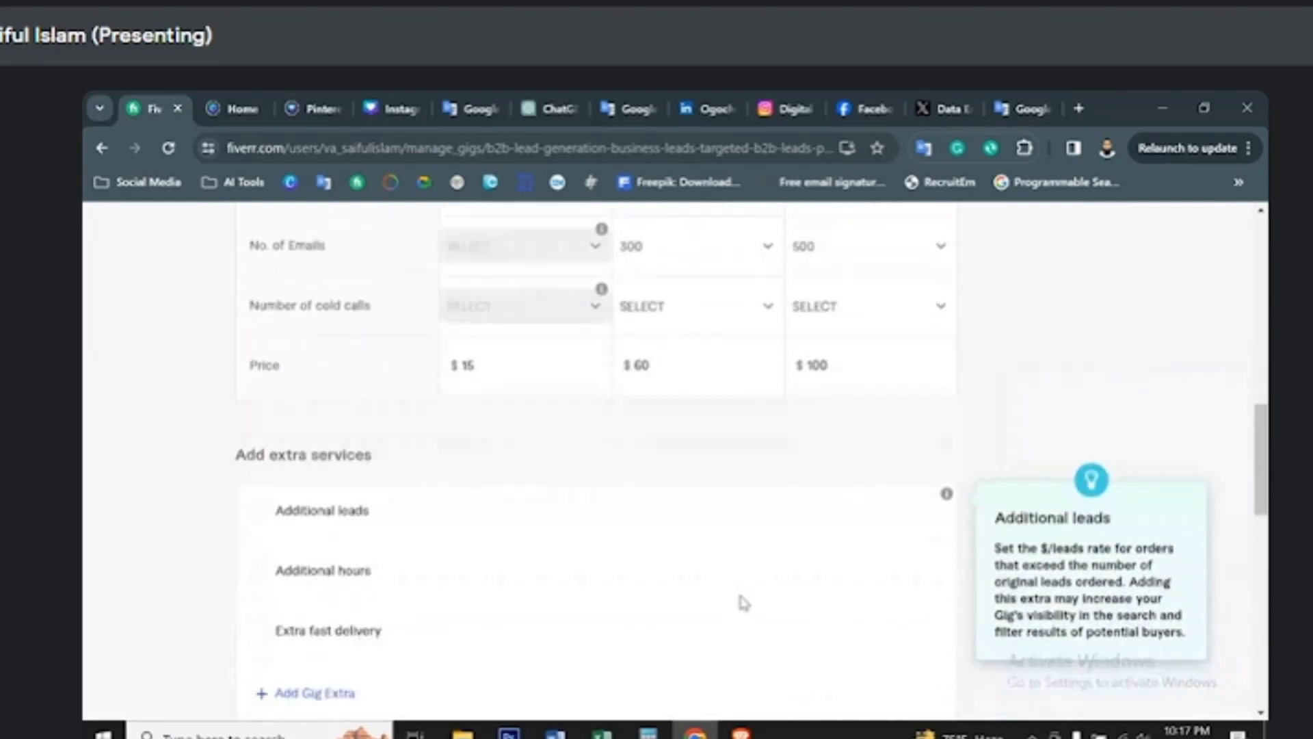
Switch to the Google Docs draft and copy the gig description, from "Are you in search" through the "Note: Before placing the order" line
key(alt+Tab)
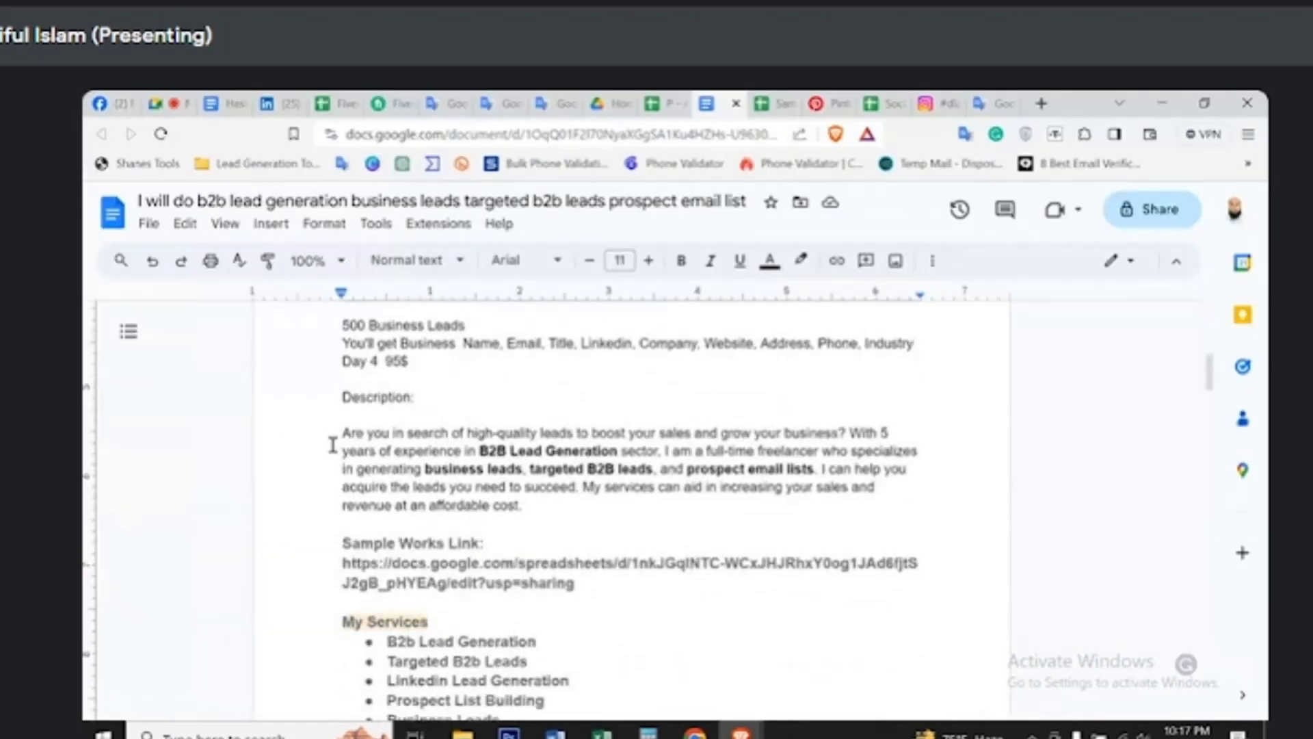
drag(342, 432, 699, 596)
scroll(411, 541, down, 10)
scroll(440, 558, down, 9)
scroll(453, 562, down, 4)
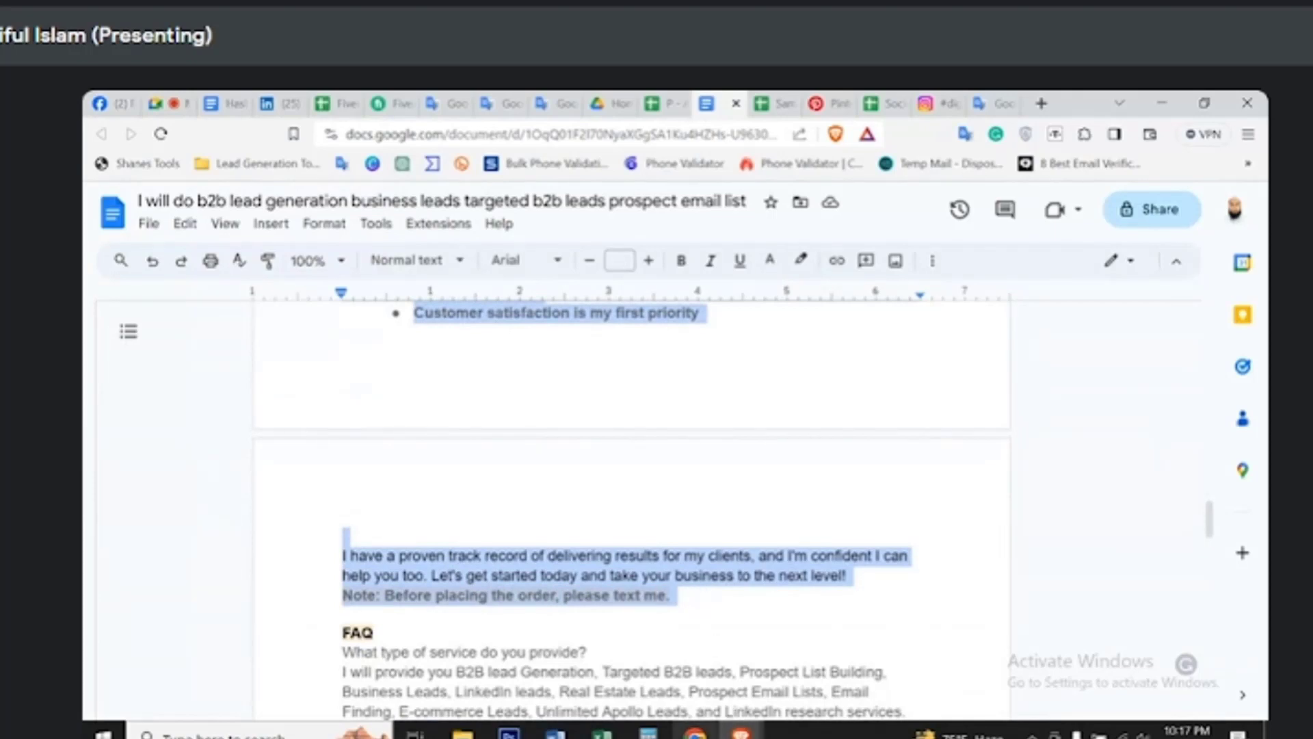
Return to the Fiverr gig editor, paste the copied text into the gig description, and check where it ends
click(695, 730)
click(387, 428)
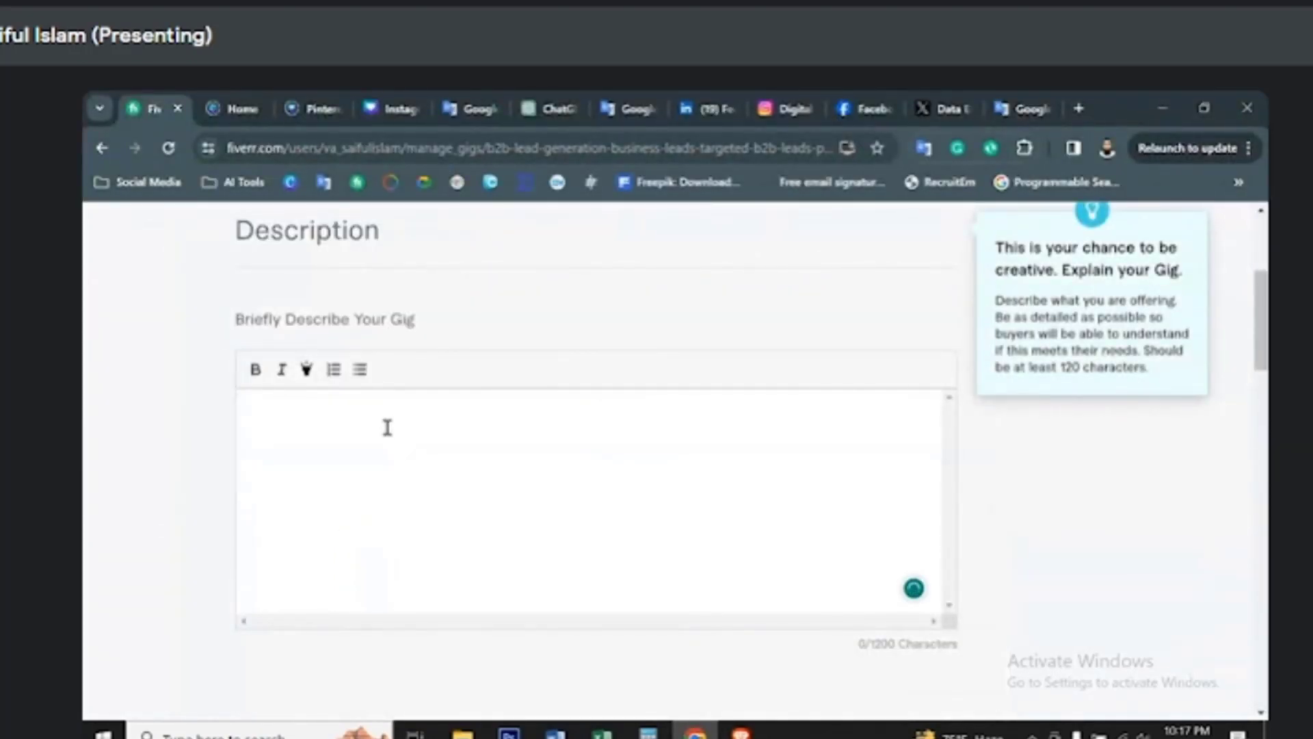
key(ctrl+v)
scroll(428, 460, up, 3)
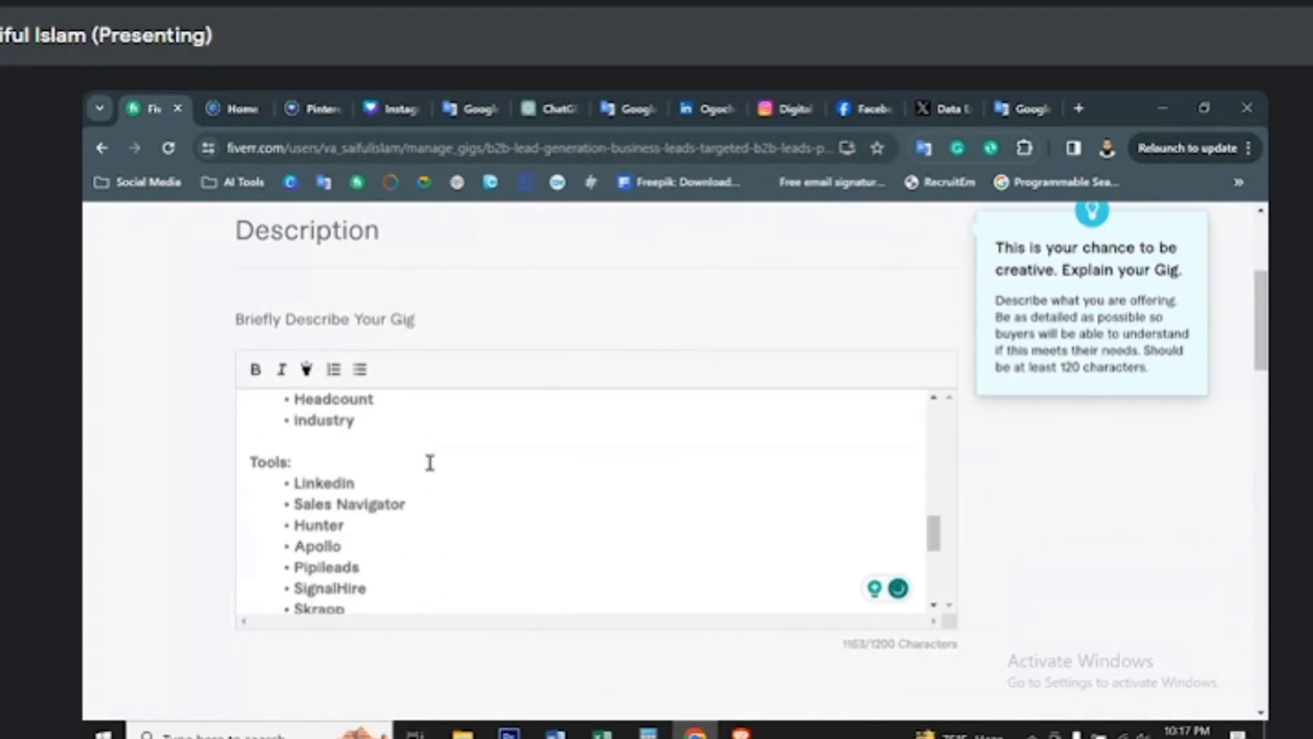
scroll(432, 465, down, 3)
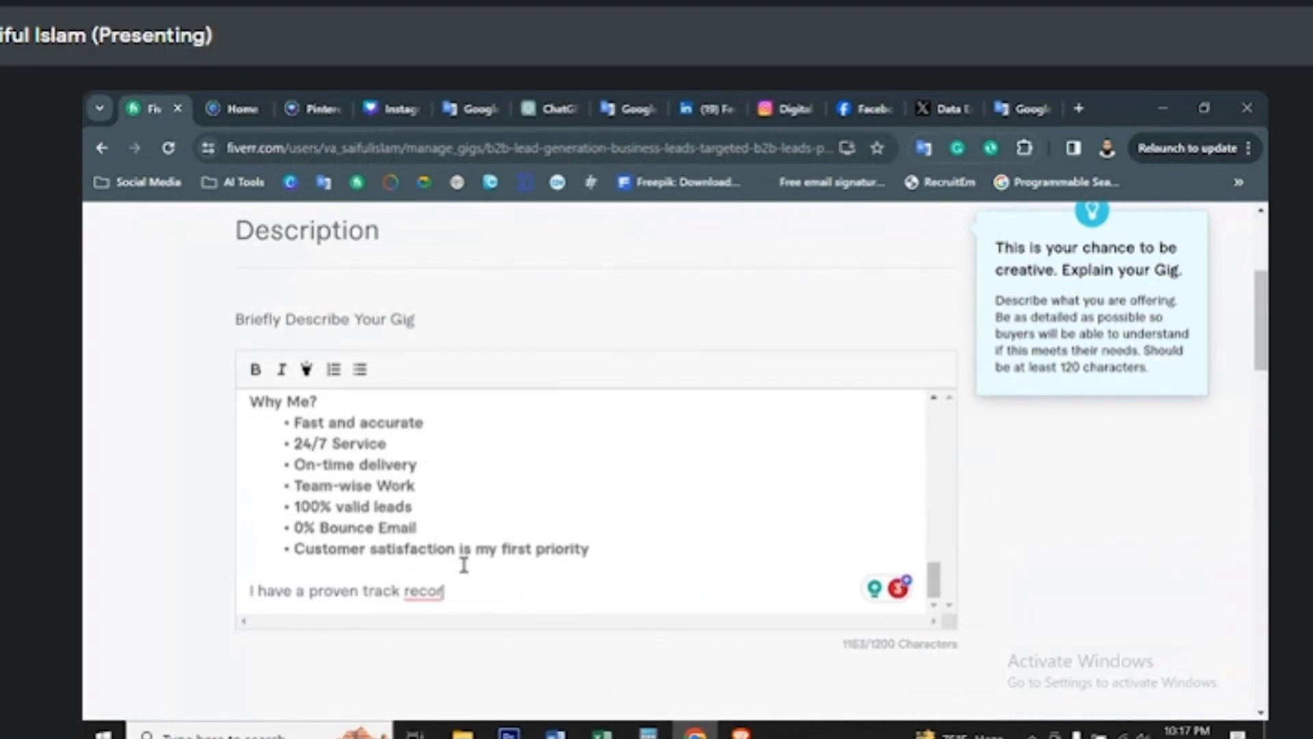
Highlight the "Sample Works Link:" and "My Services" headings in the gig description
scroll(462, 547, up, 3)
scroll(463, 547, up, 10)
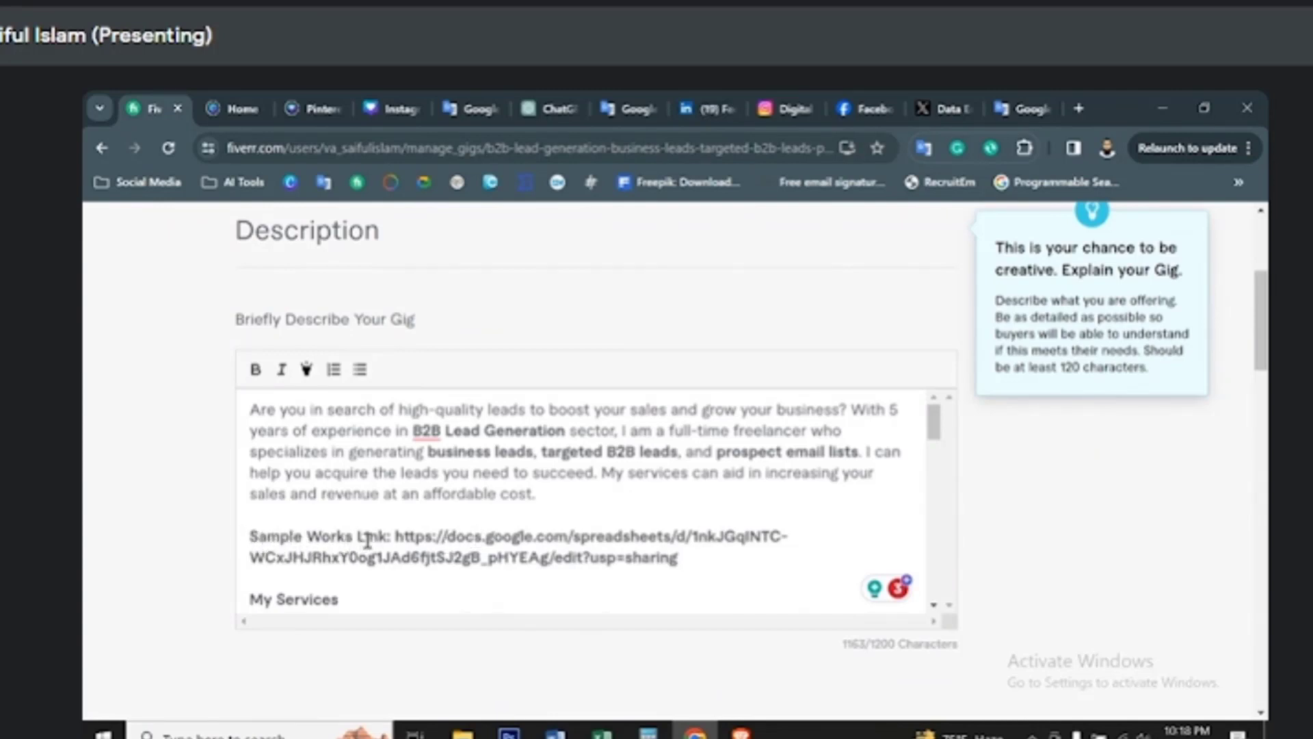
scroll(533, 545, down, 2)
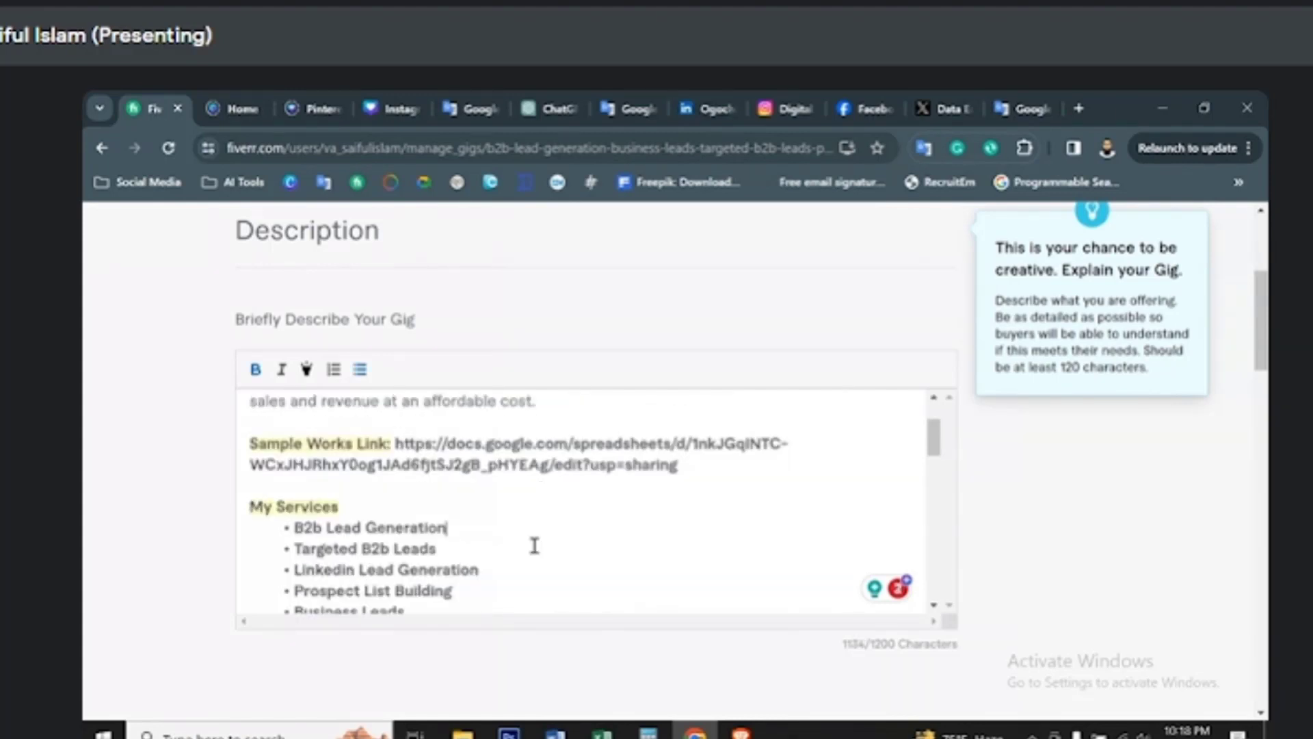
Review the gig description from its opening paragraph through the "My Services" and "Following Details, You will get" lists
scroll(534, 545, up, 3)
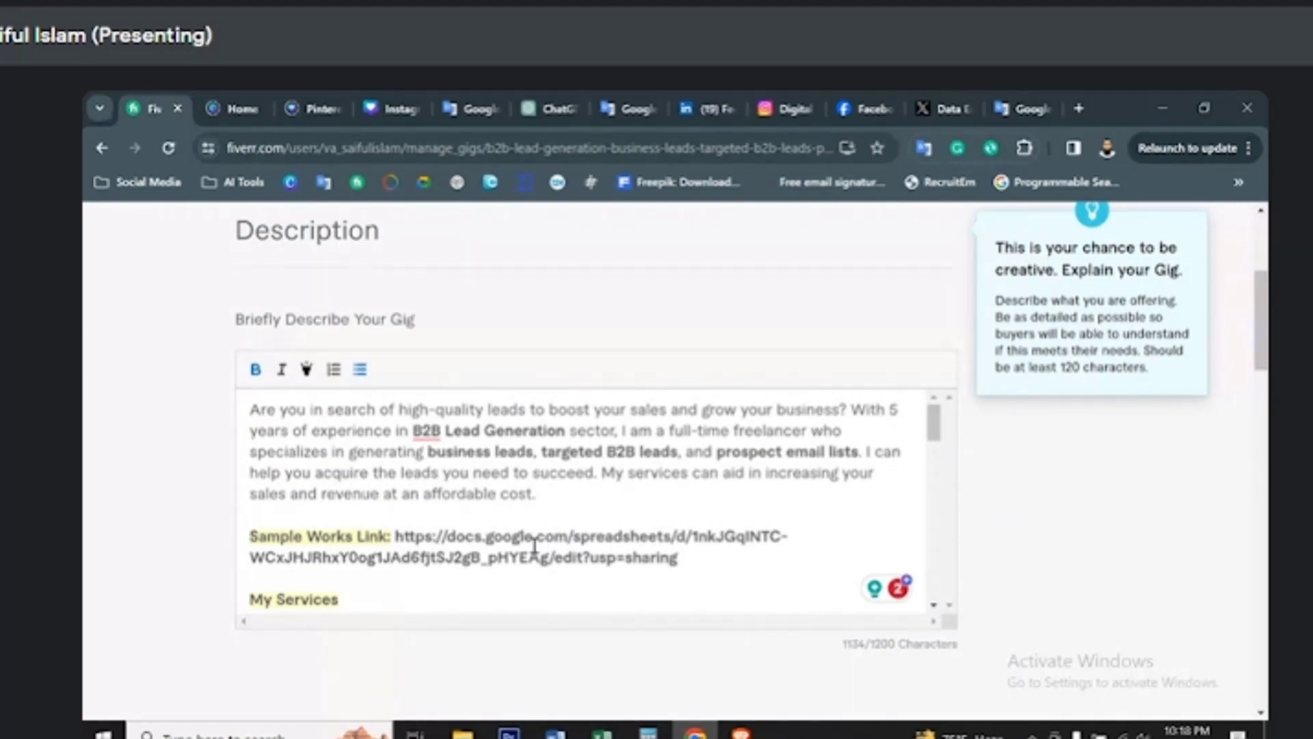
scroll(534, 546, down, 3)
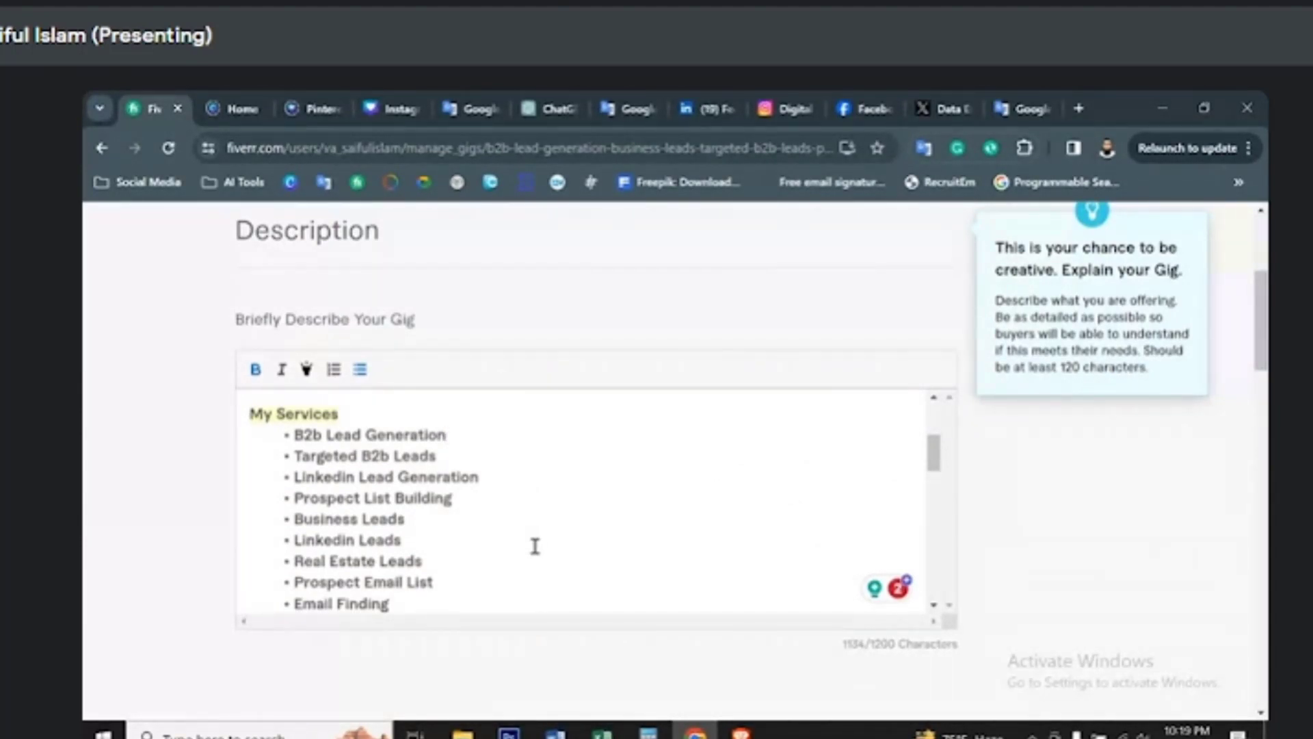
scroll(535, 546, down, 2)
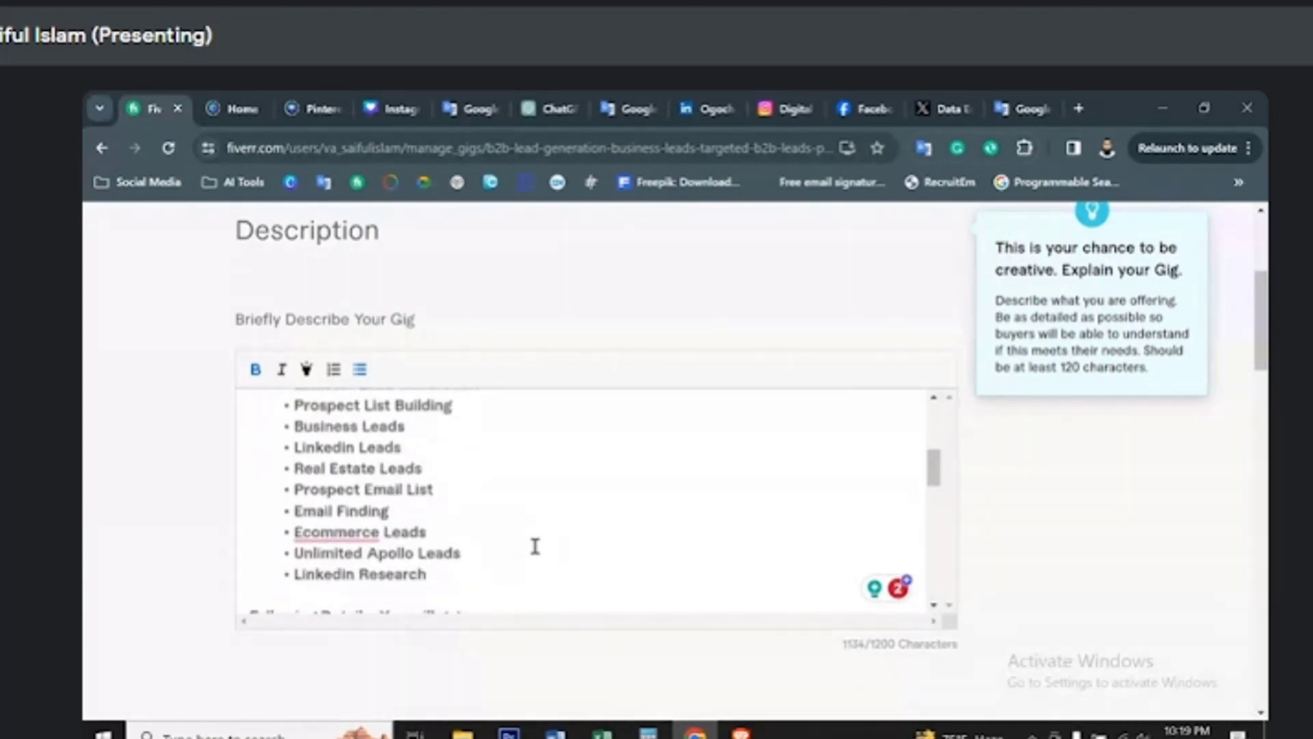
scroll(535, 545, down, 3)
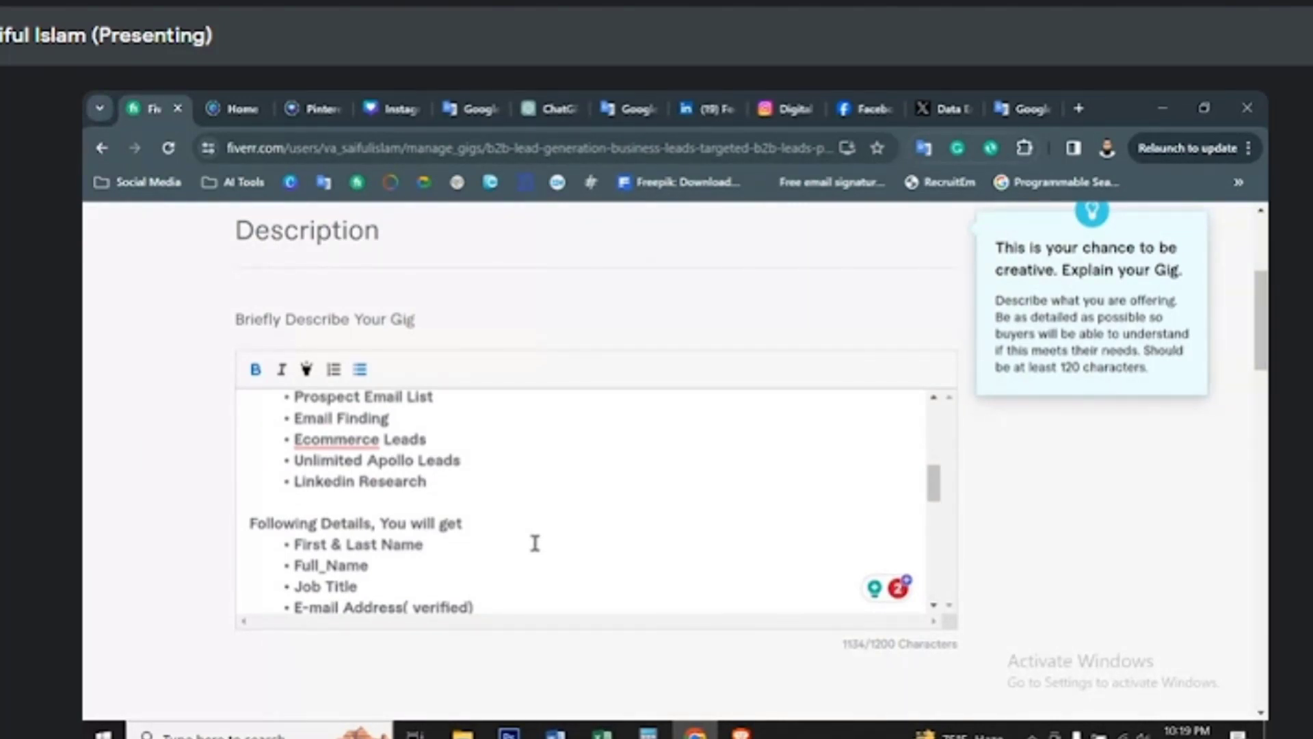
scroll(535, 540, down, 4)
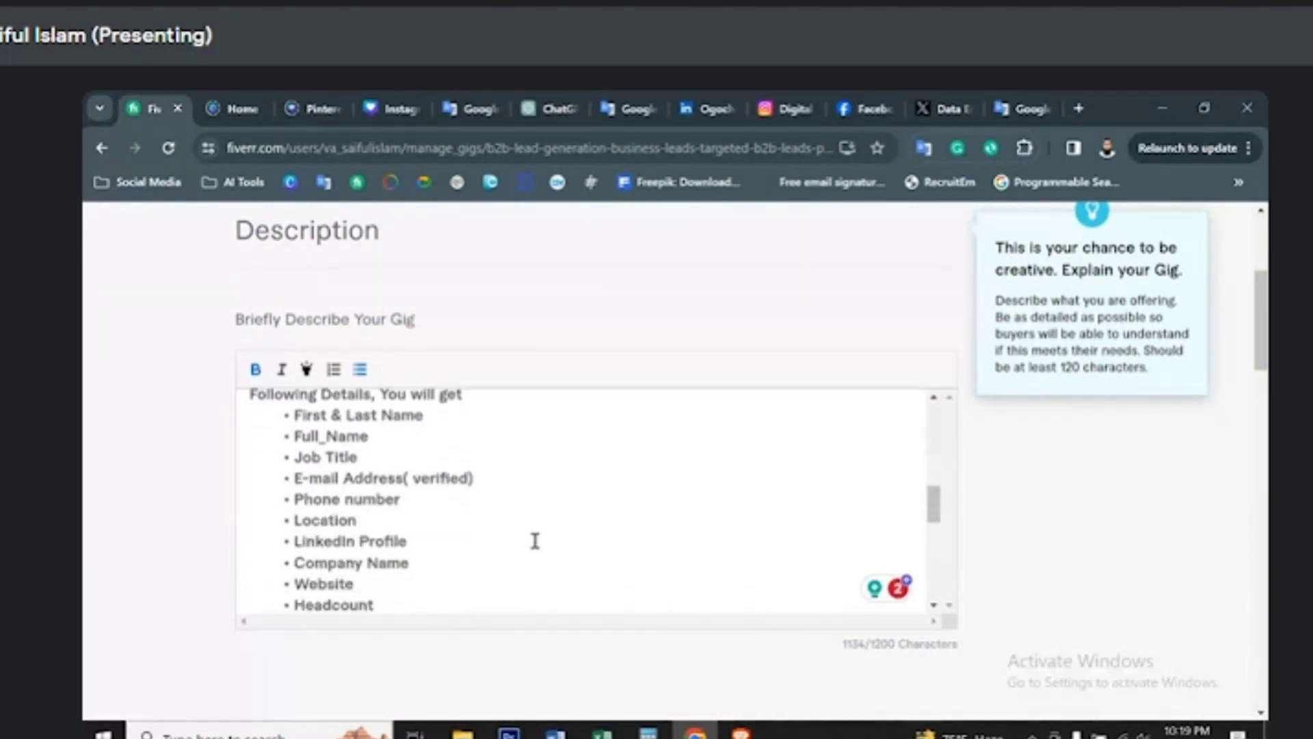
right_click(535, 544)
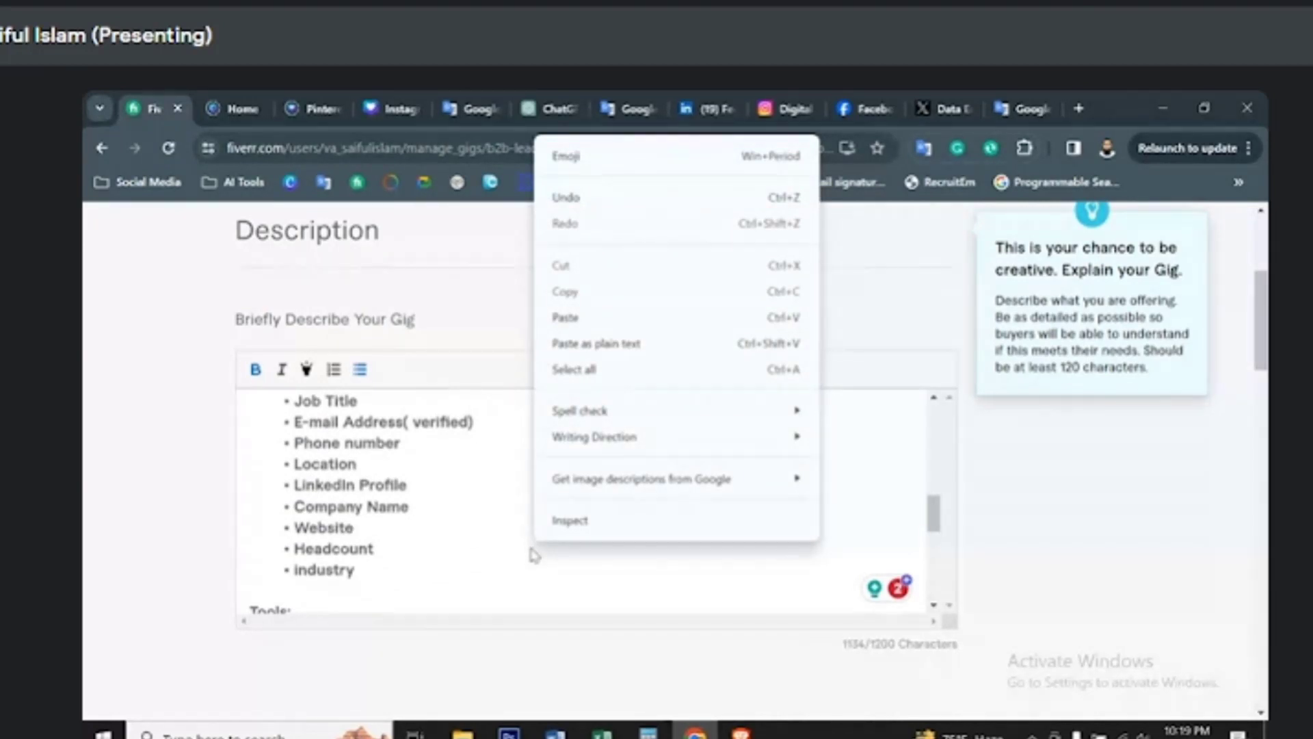
click(516, 548)
Remove the "Full_Name" entry from the "Following Details, You will get" list in the gig description
scroll(512, 549, up, 2)
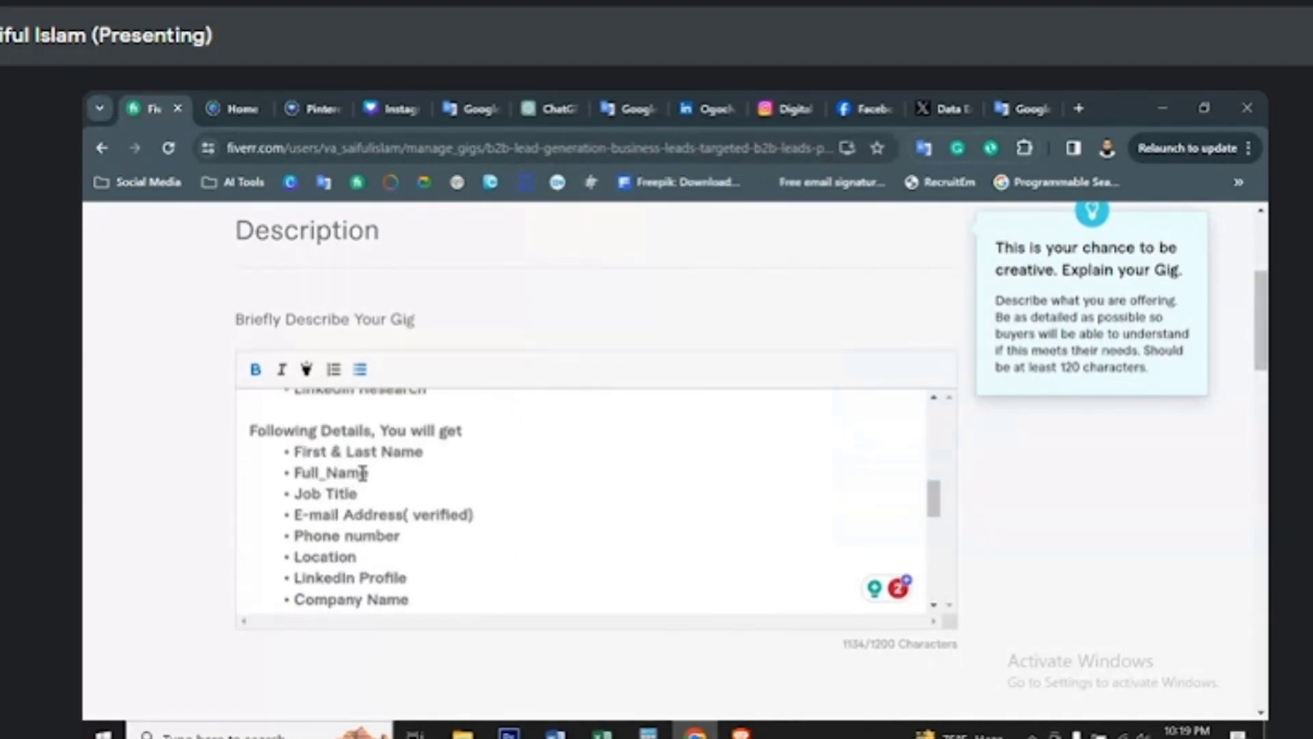
drag(372, 473, 262, 477)
key(BackSpace)
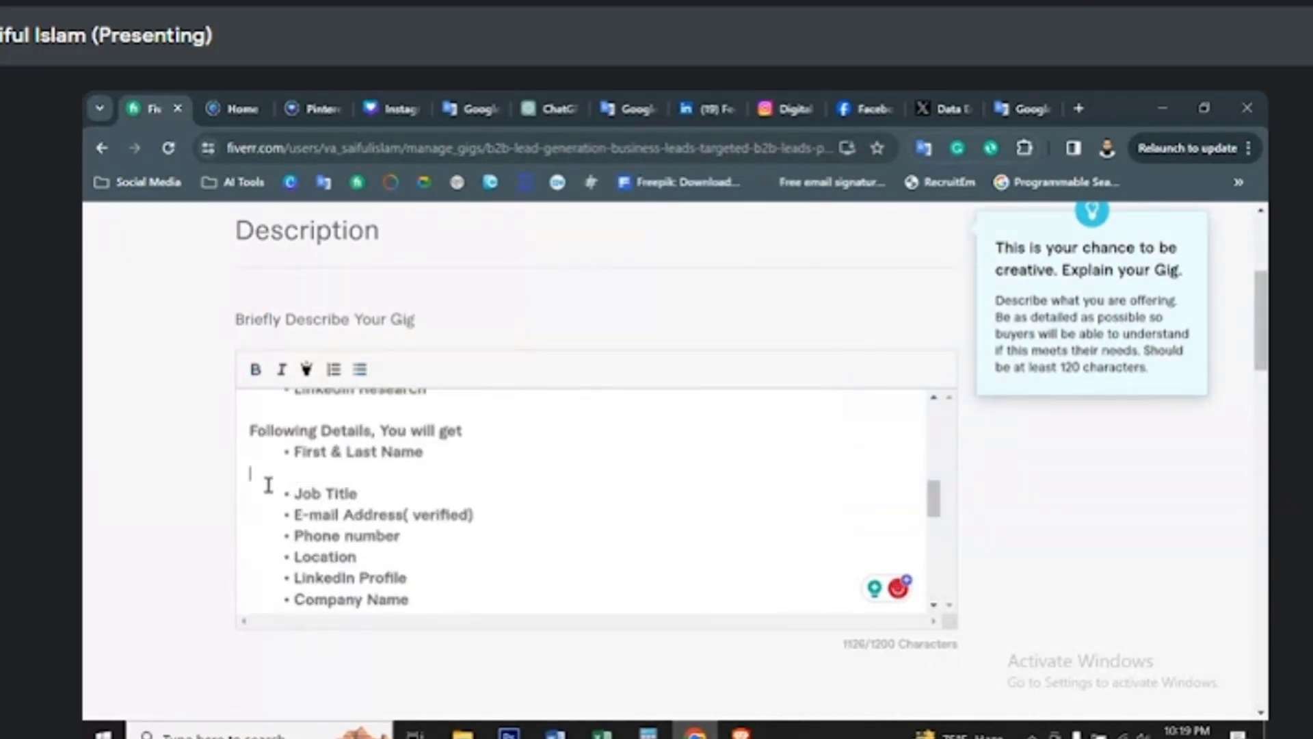
Start replacing the "Headcount" bullet in the details list with new text beginning with "E"
scroll(264, 484, down, 2)
drag(392, 527, 295, 528)
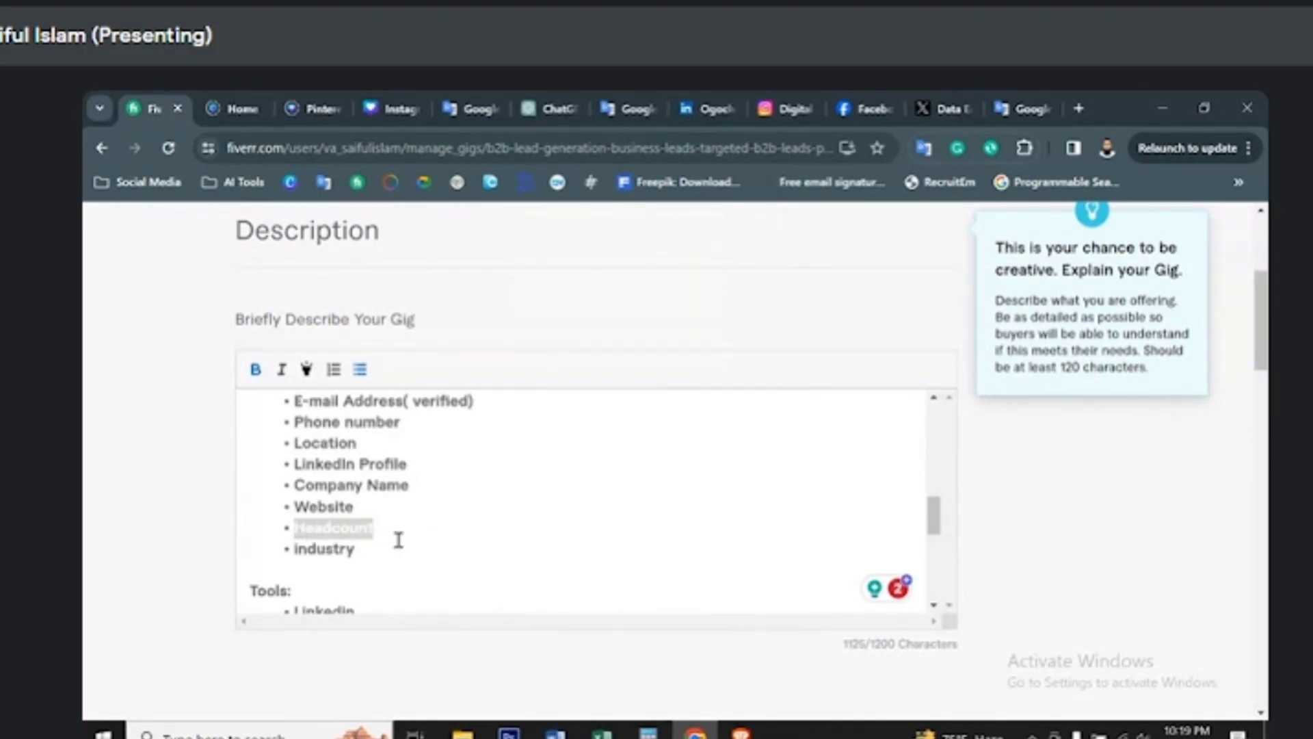
scroll(400, 540, up, 2)
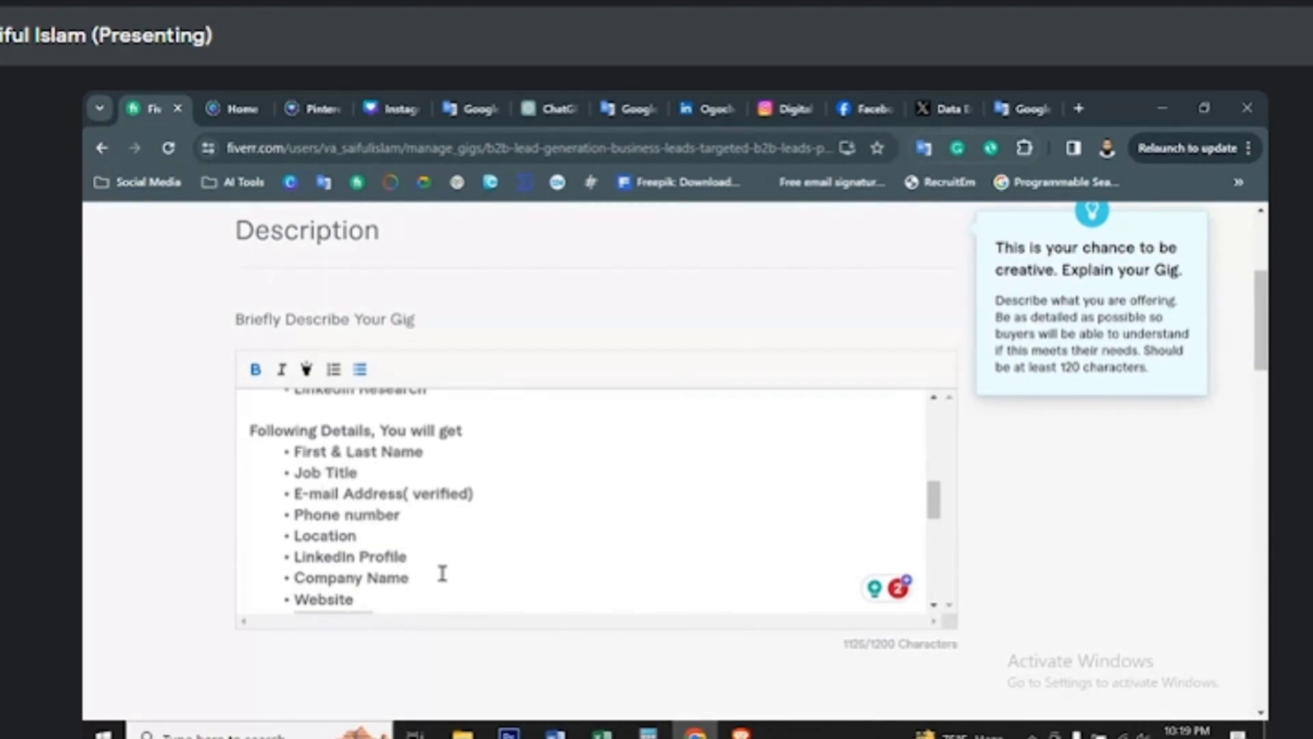
scroll(443, 572, down, 2)
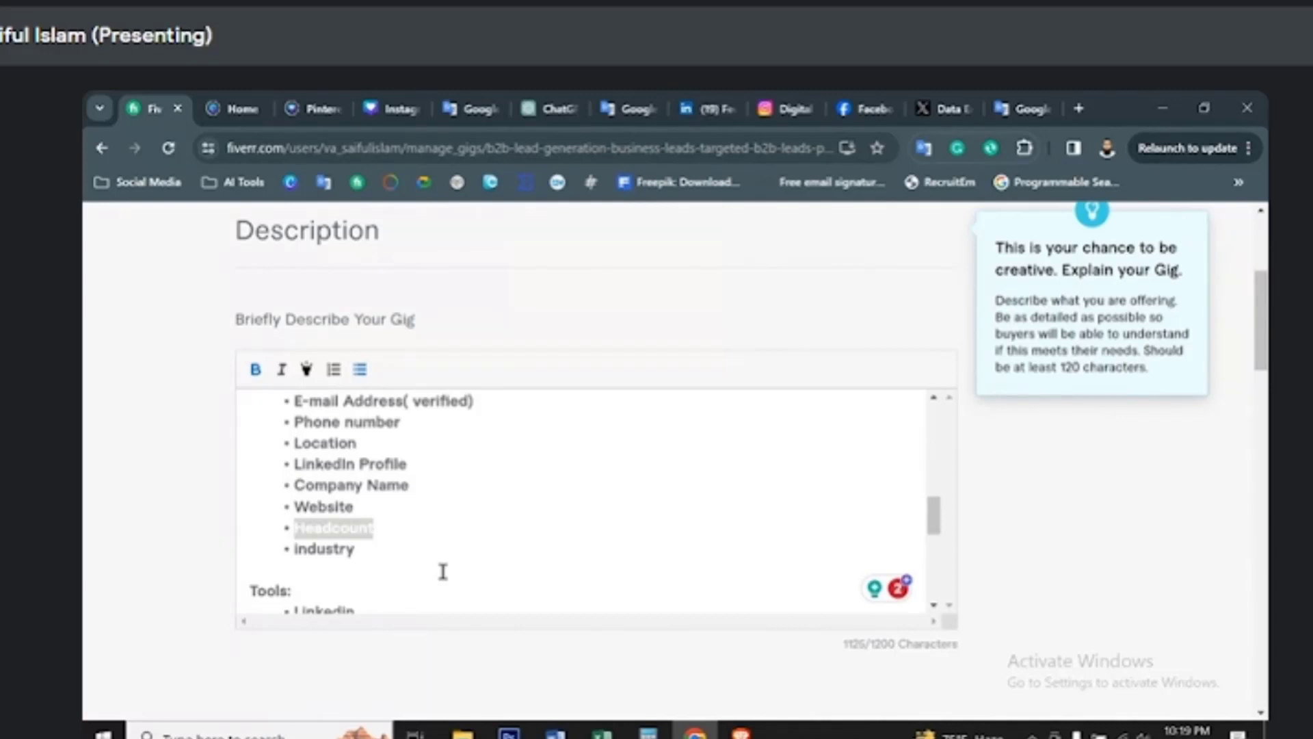
text(E)
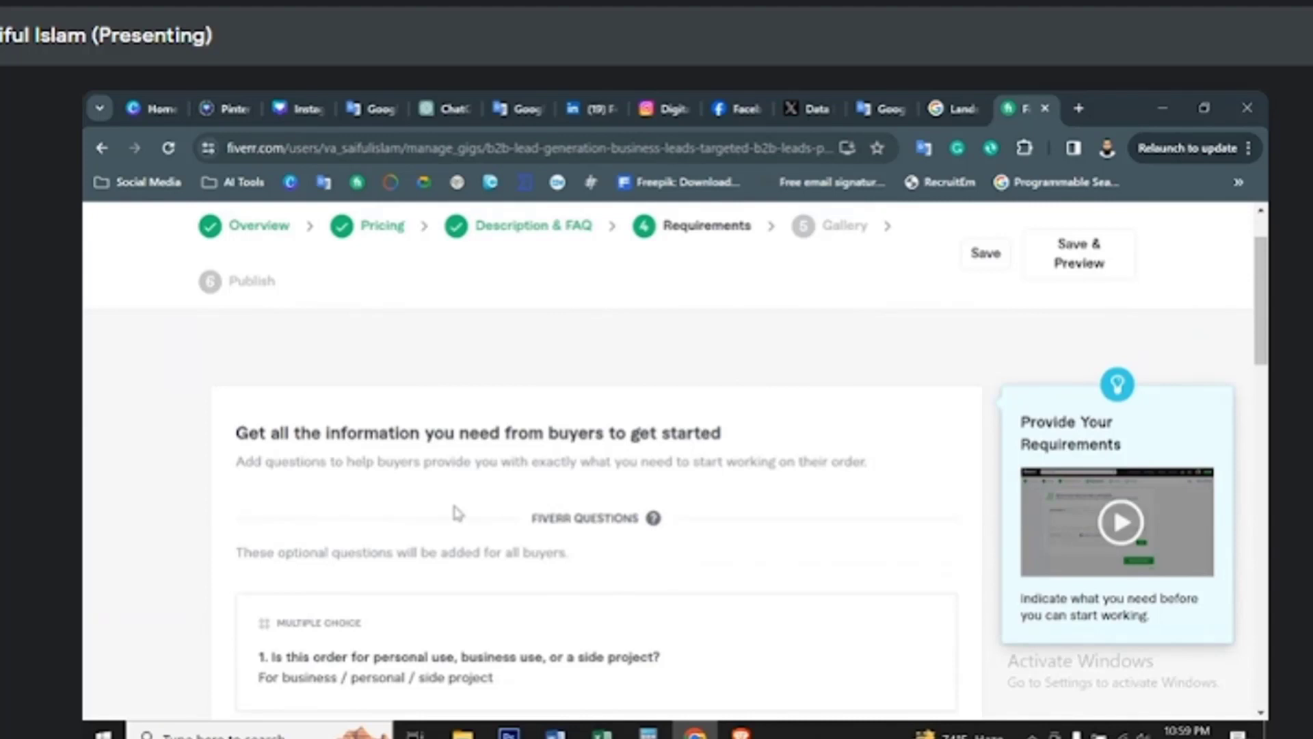
Add the required free-text buyer question covering Target Location and Target Job titles, and save the gig's requirements
scroll(453, 498, down, 7)
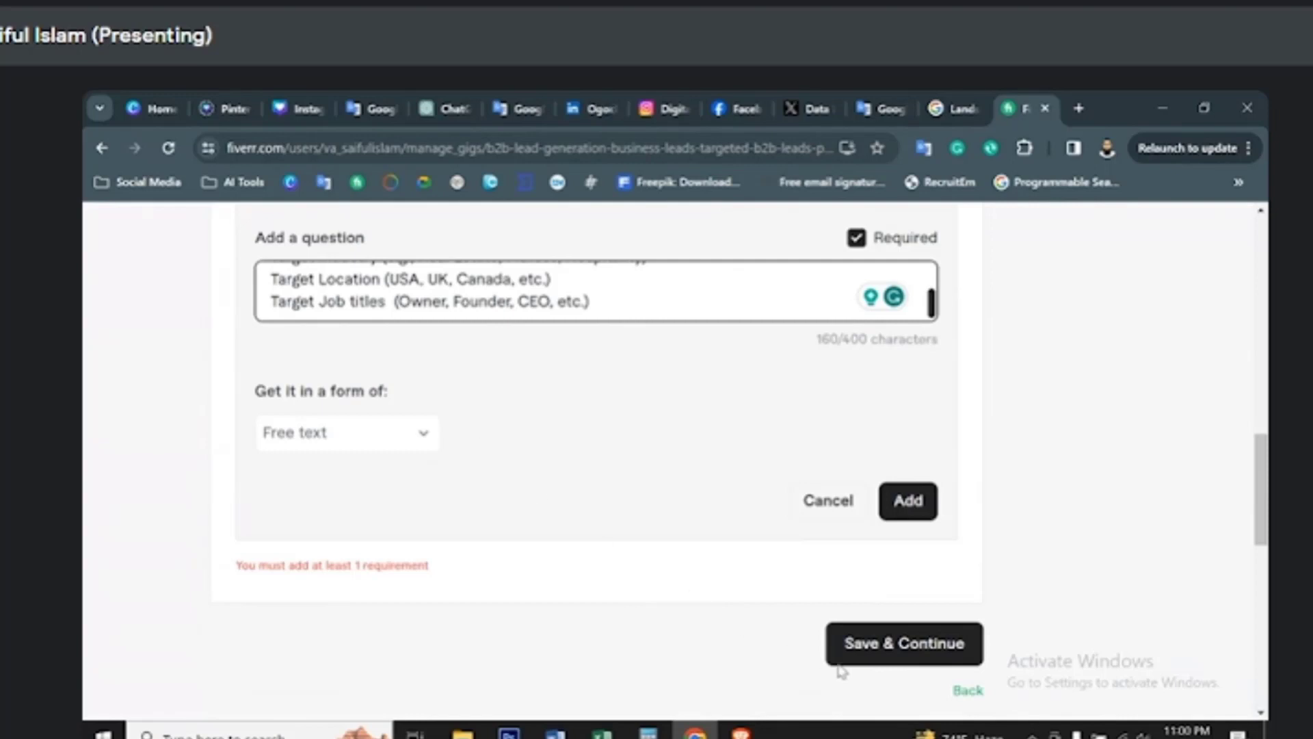
click(899, 660)
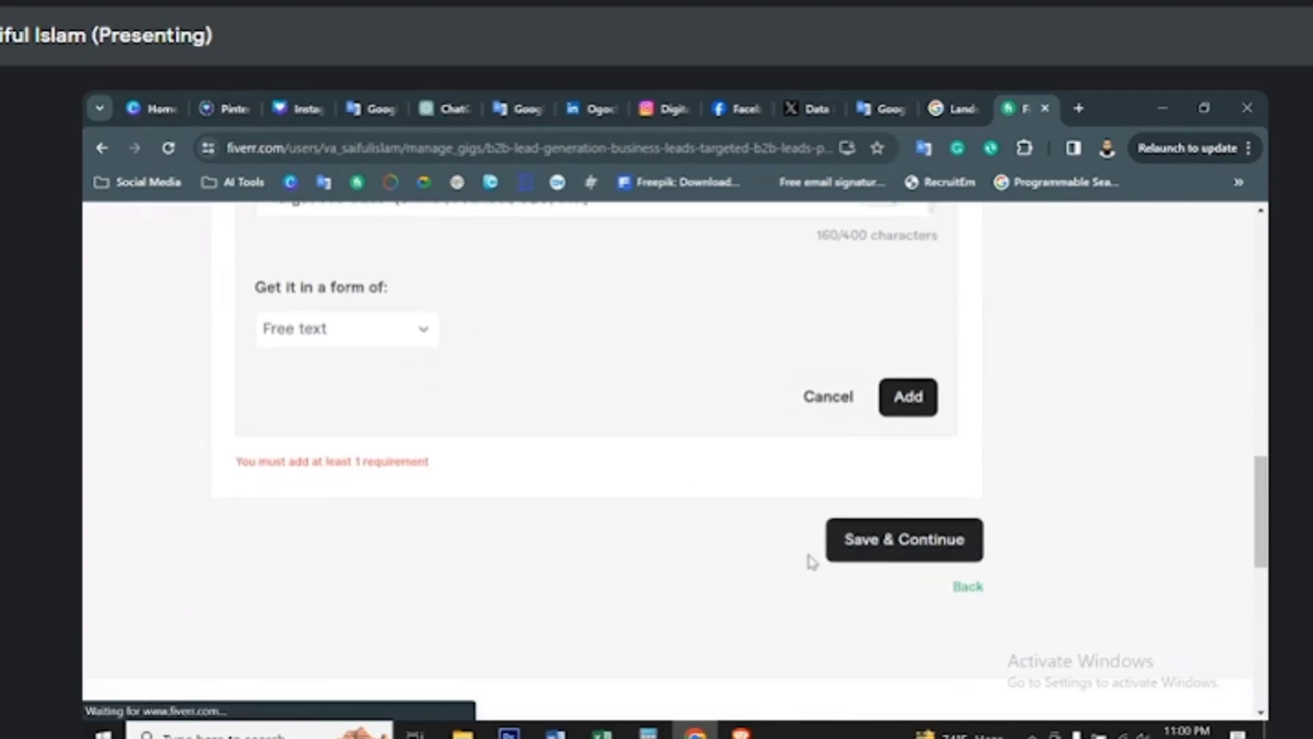
click(907, 402)
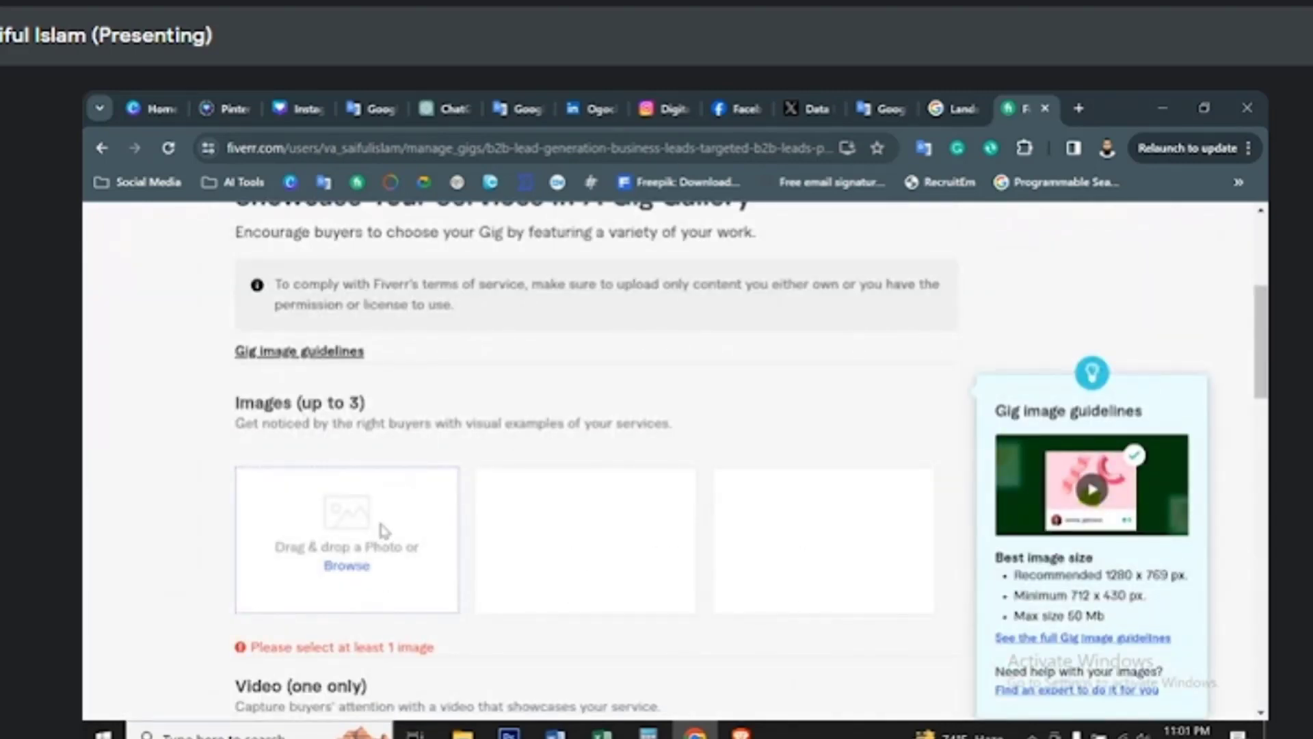
Review the gig gallery's image, video and document sections, and check the remaining selling requirements on the publish page
scroll(413, 526, up, 1)
scroll(412, 526, up, 2)
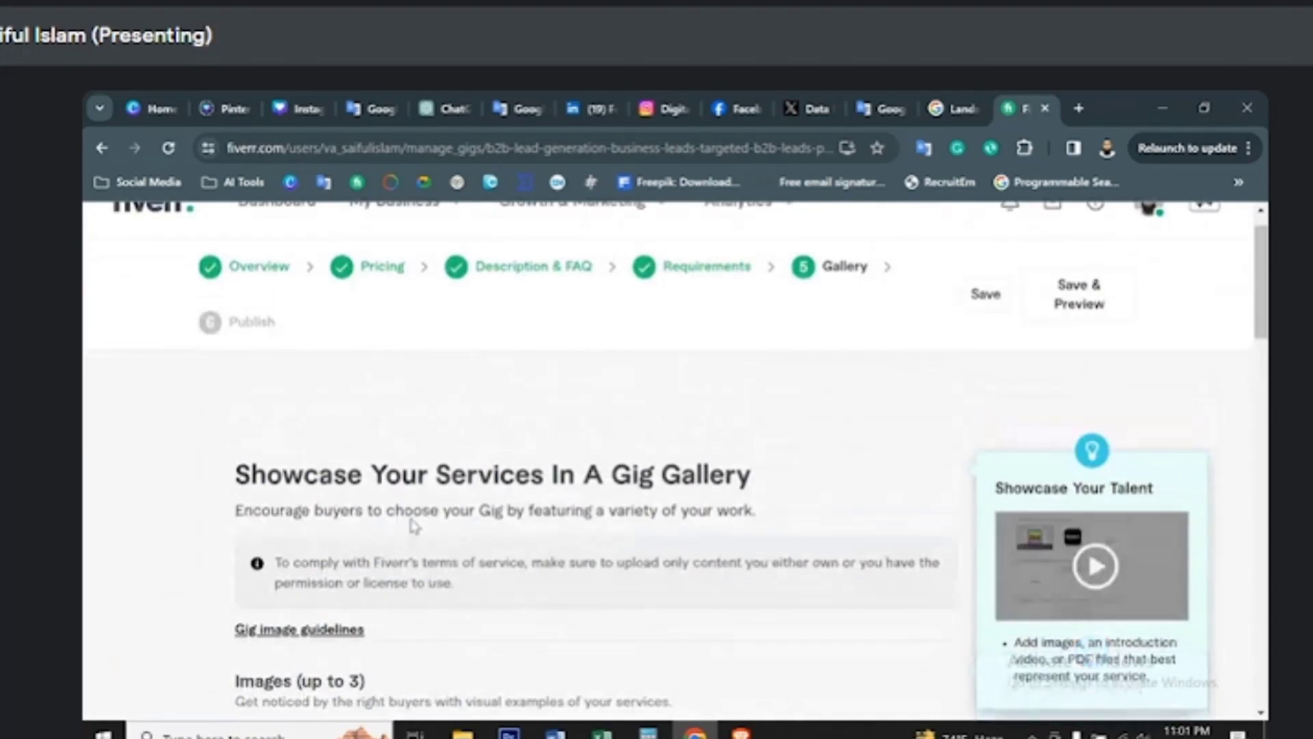
scroll(412, 527, down, 2)
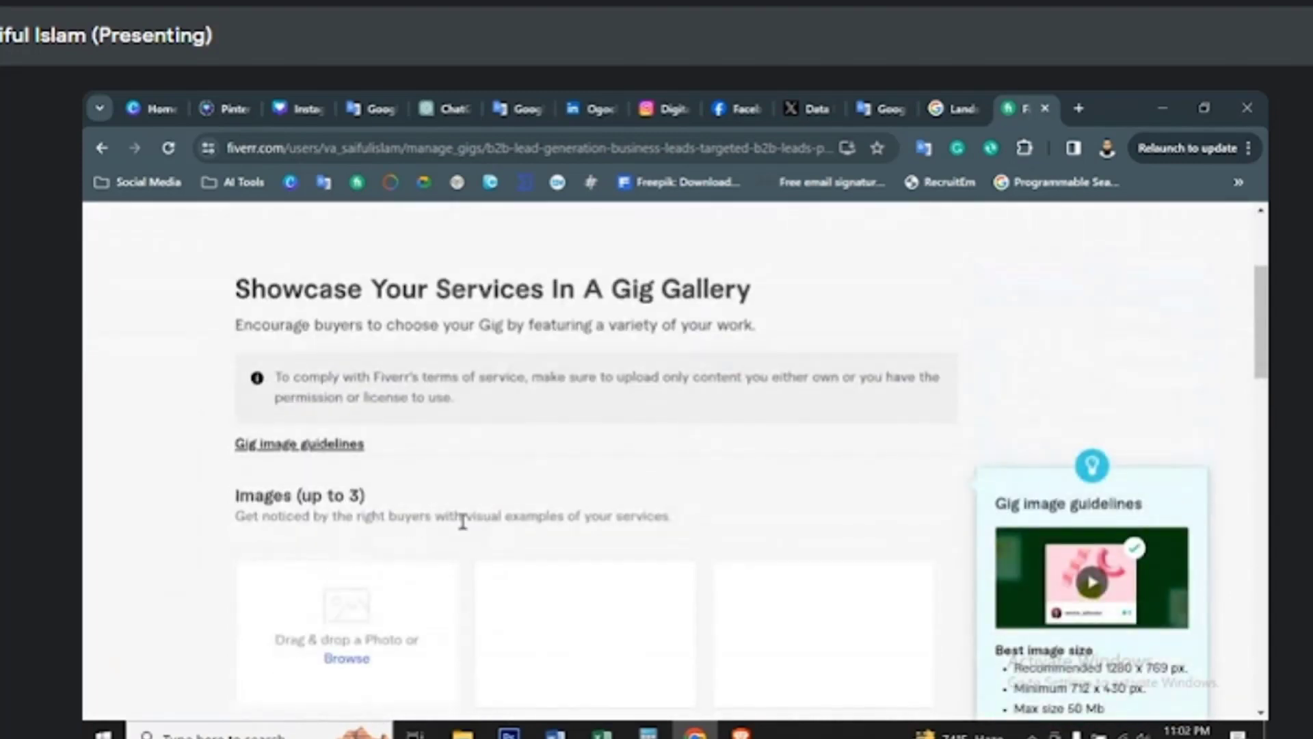
scroll(463, 521, down, 1)
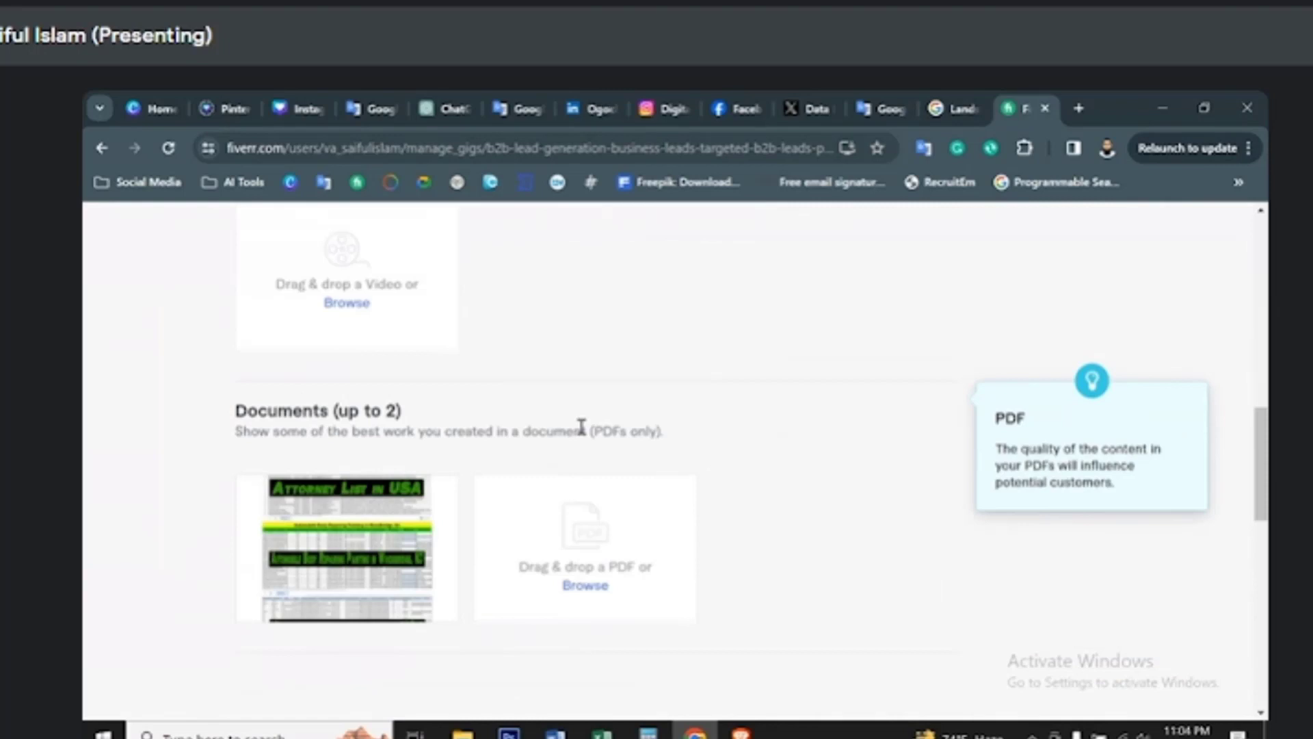
scroll(580, 429, down, 1)
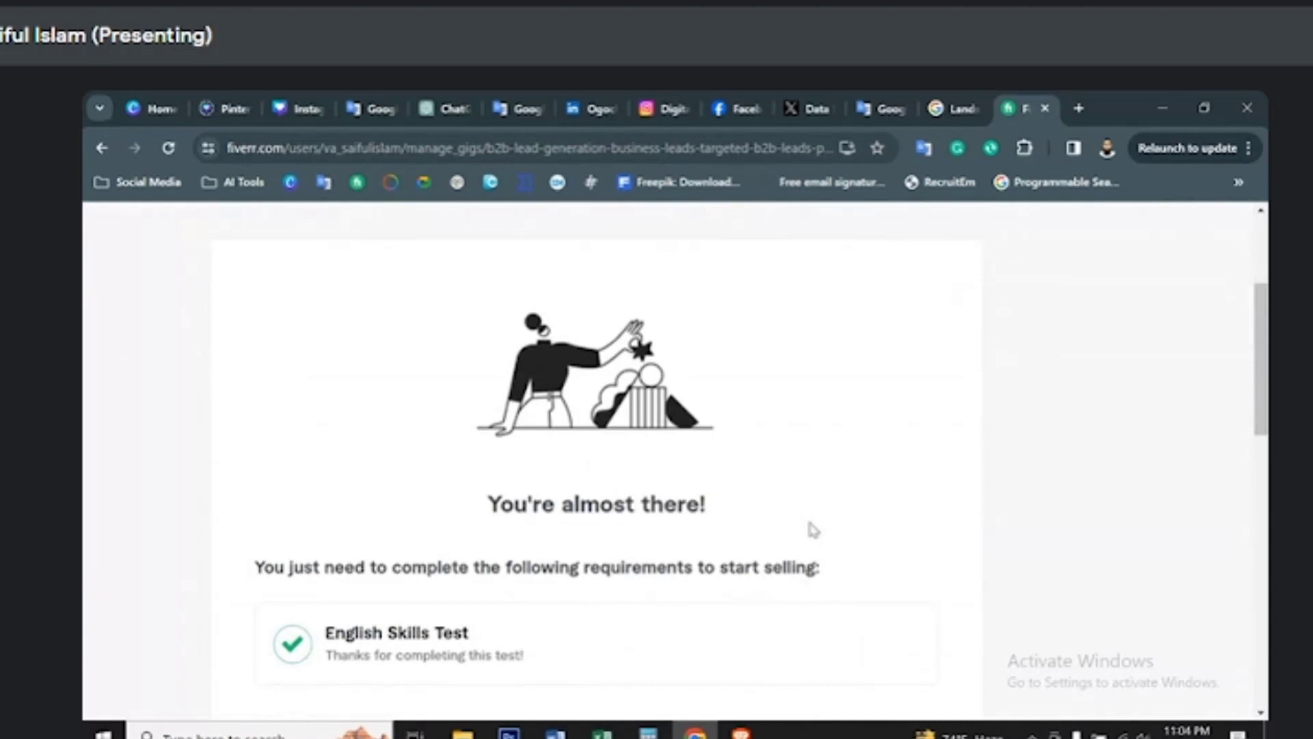
scroll(813, 528, down, 1)
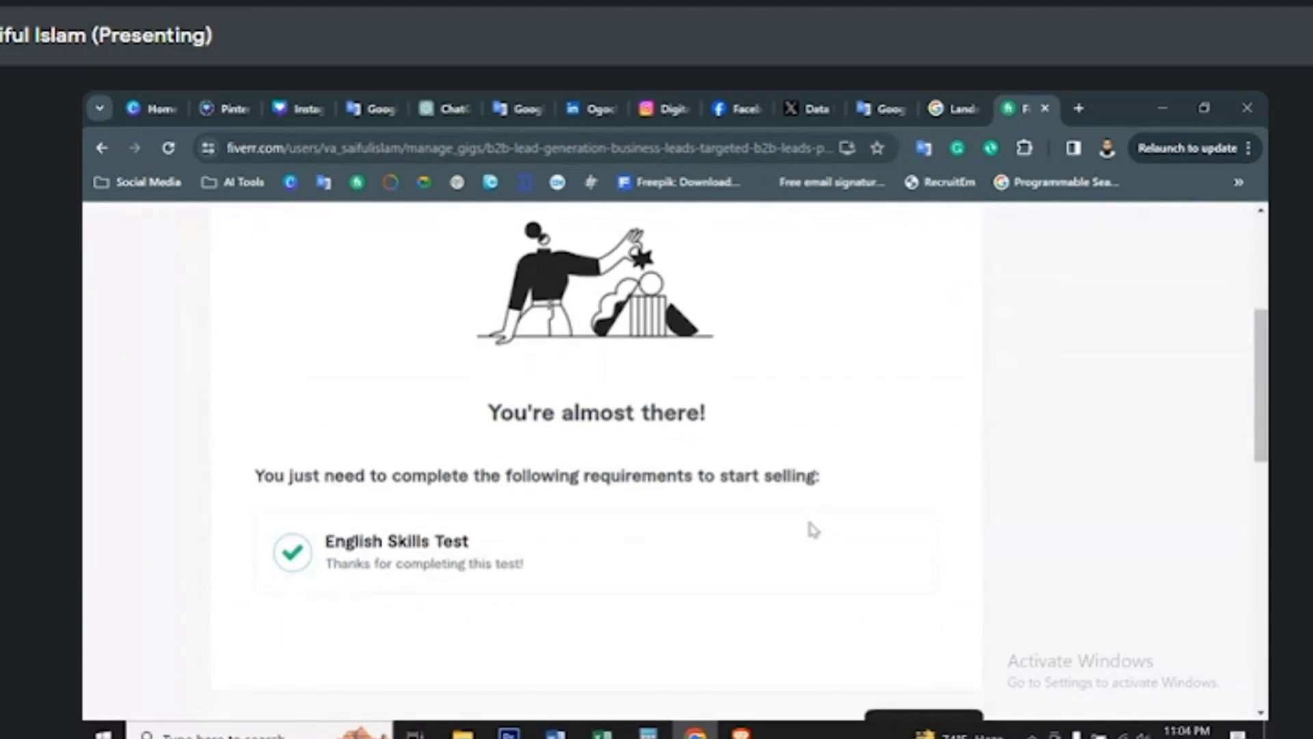